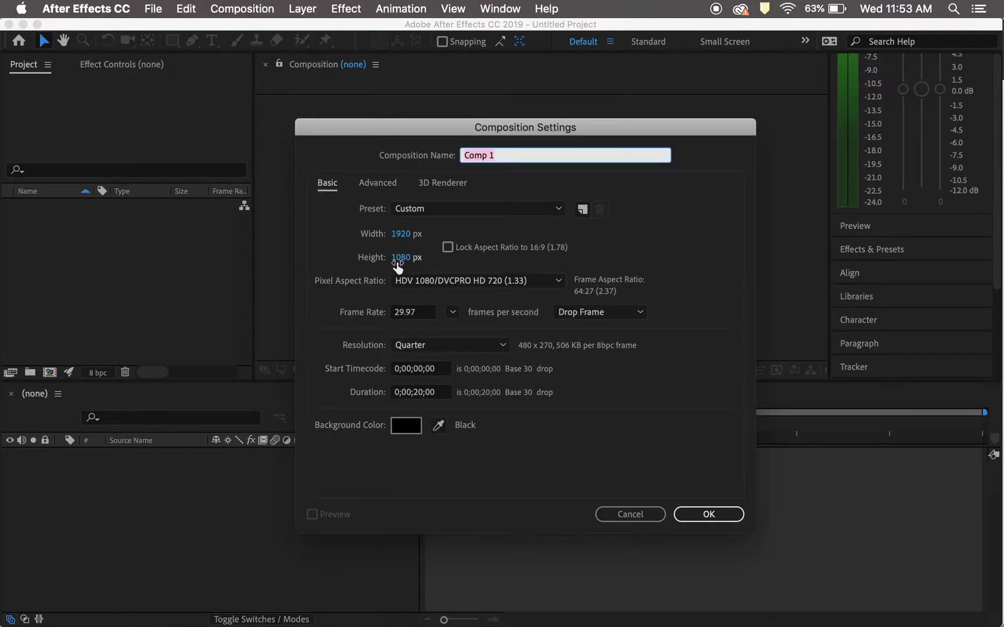
- Create the 1920×1080, 29.97 fps, 20-second Comp 1, dismissing the survey, cache warning and Home window
{"action": "left_click", "coordinate": [709, 515]}
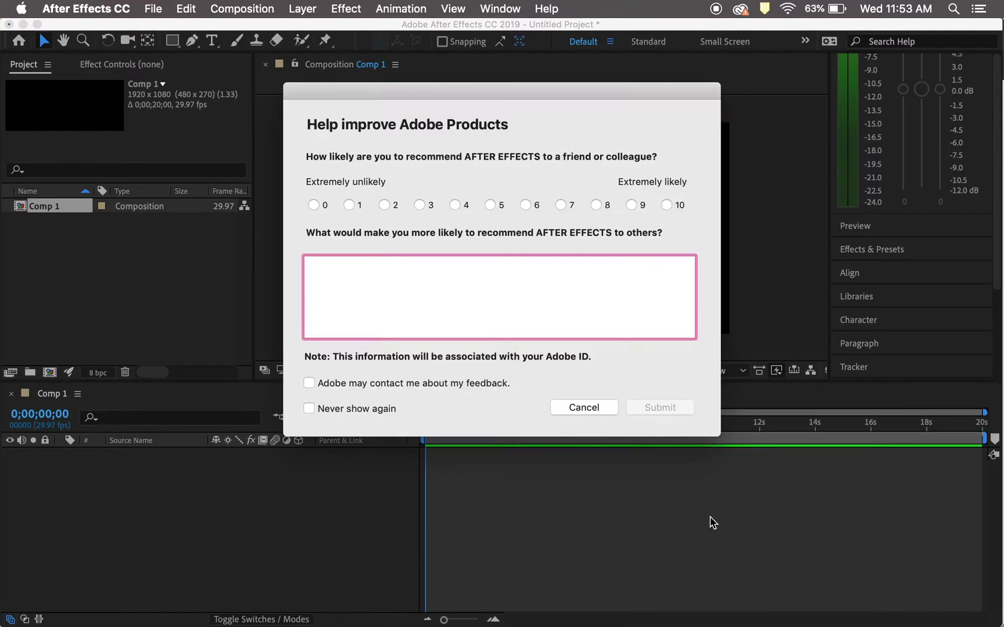
{"action": "left_click", "coordinate": [583, 407]}
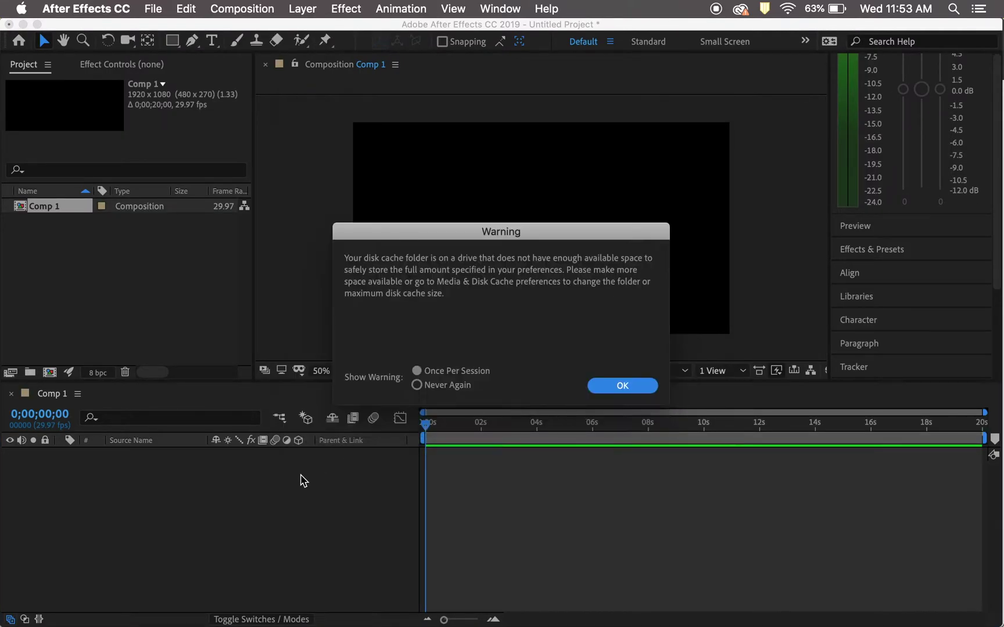
{"action": "left_click", "coordinate": [607, 397]}
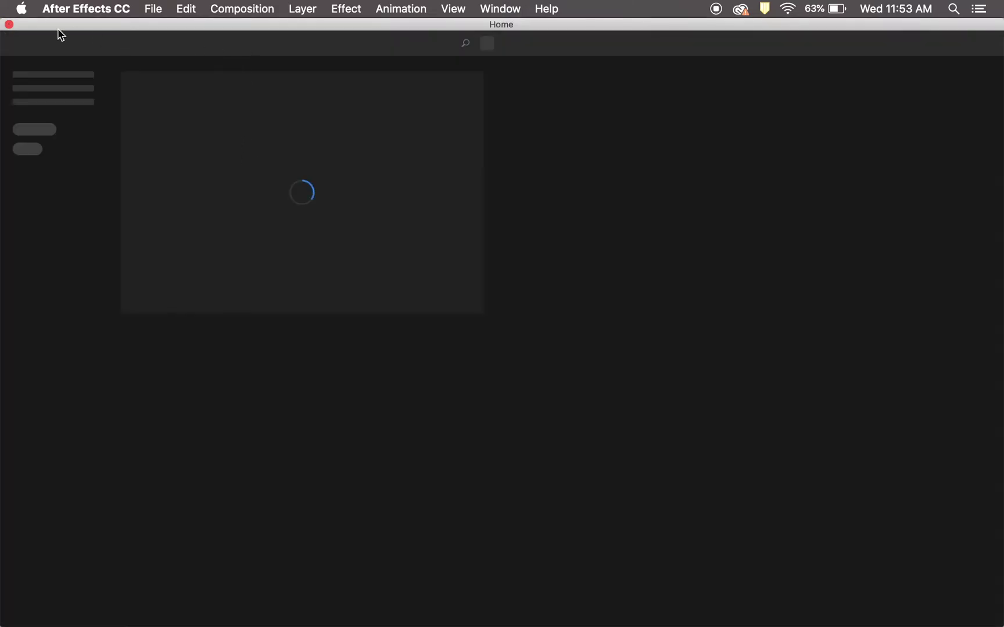
{"action": "left_click", "coordinate": [9, 24]}
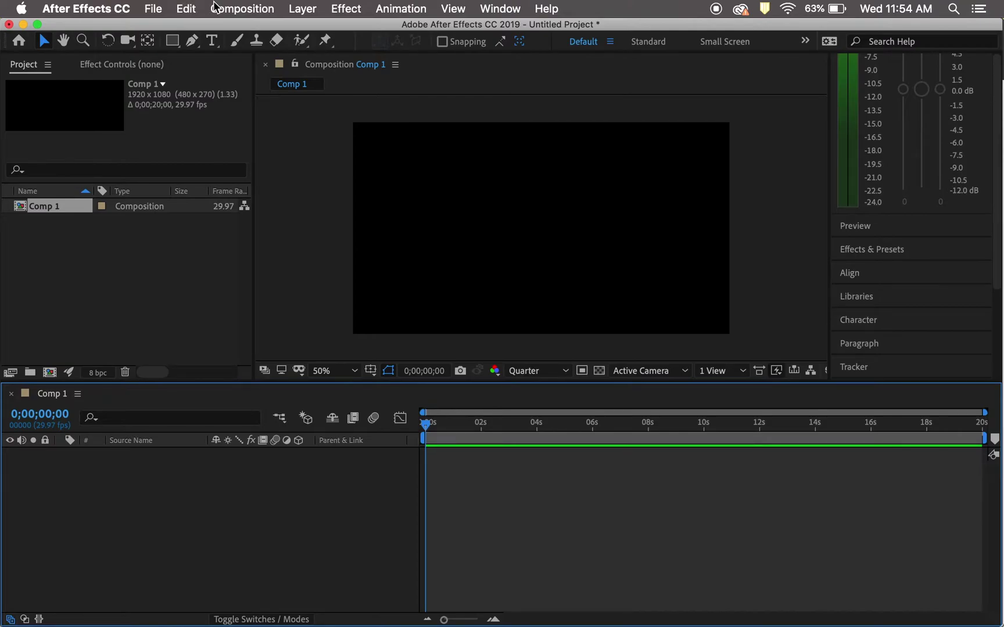
- Add a comp-sized black (000000) solid named Black Solid 1 via Layer > New > Solid
{"action": "left_click", "coordinate": [303, 8]}
{"action": "mouse_move", "coordinate": [329, 27]}
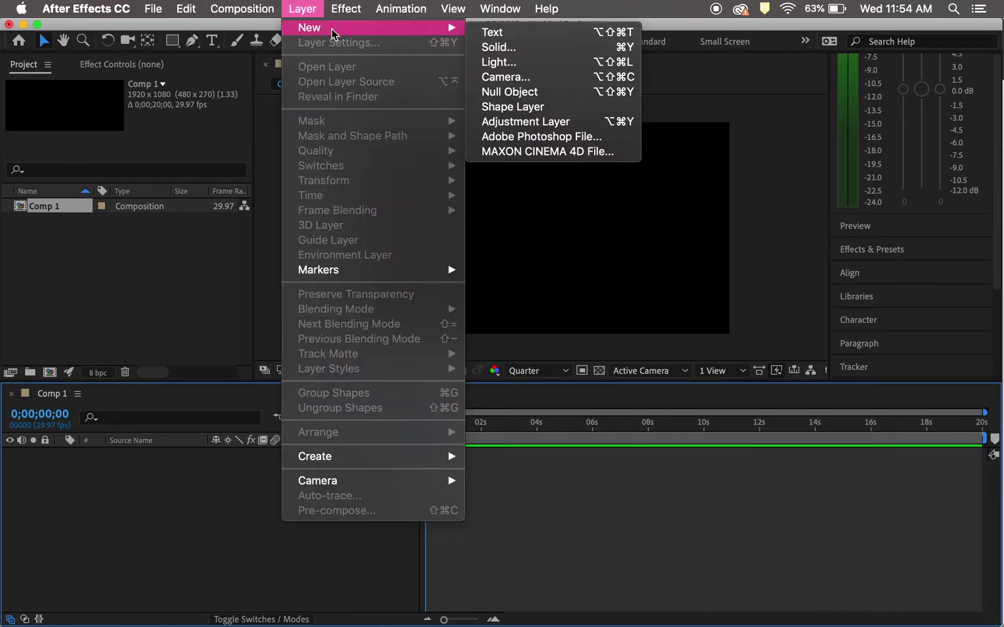
{"action": "left_click", "coordinate": [540, 52]}
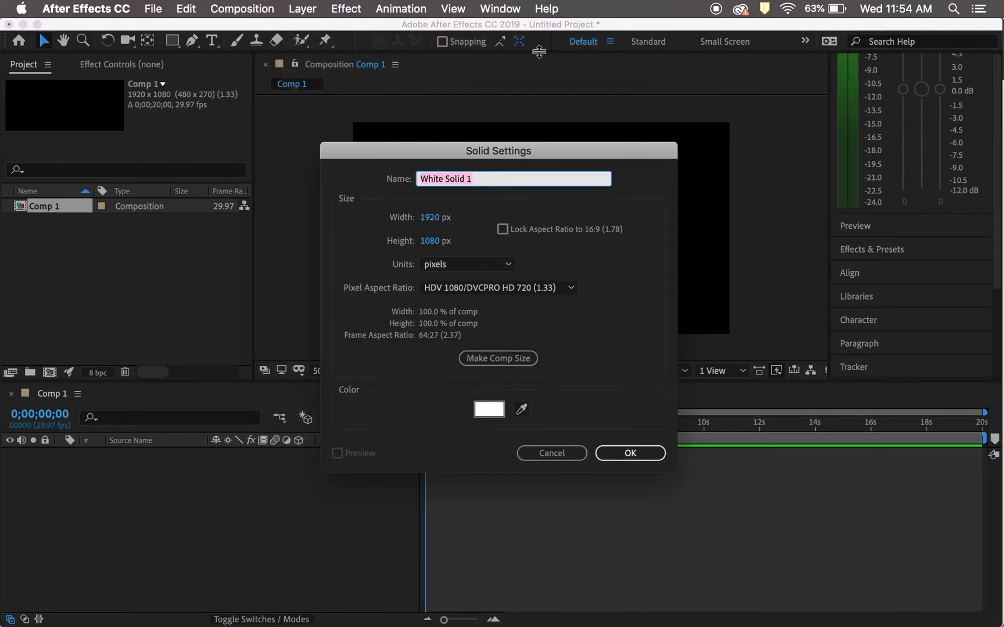
{"action": "left_click", "coordinate": [487, 411]}
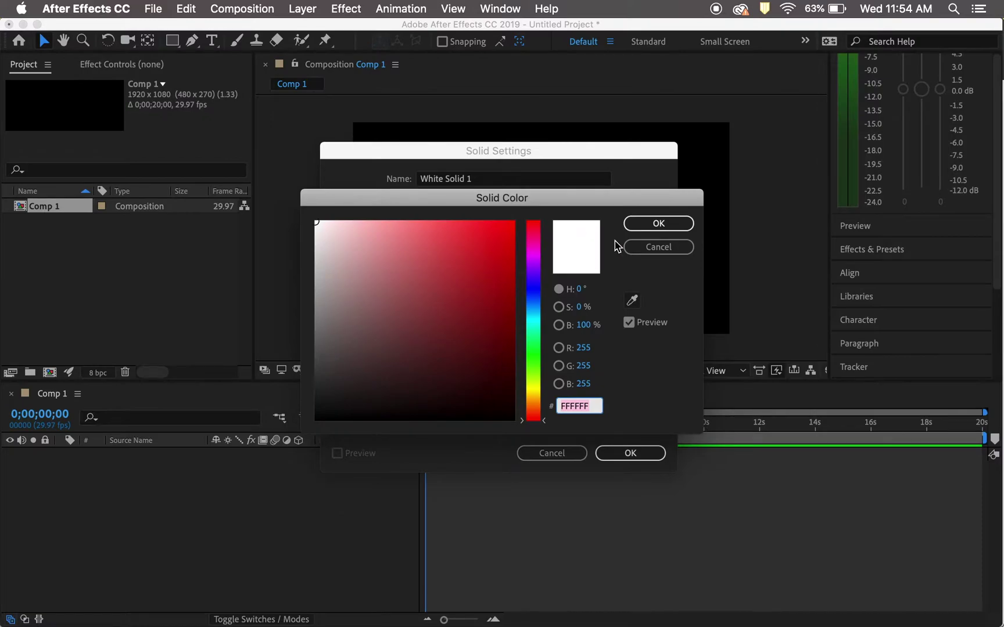
{"action": "left_click_drag", "start_coordinate": [513, 400], "coordinate": [517, 426]}
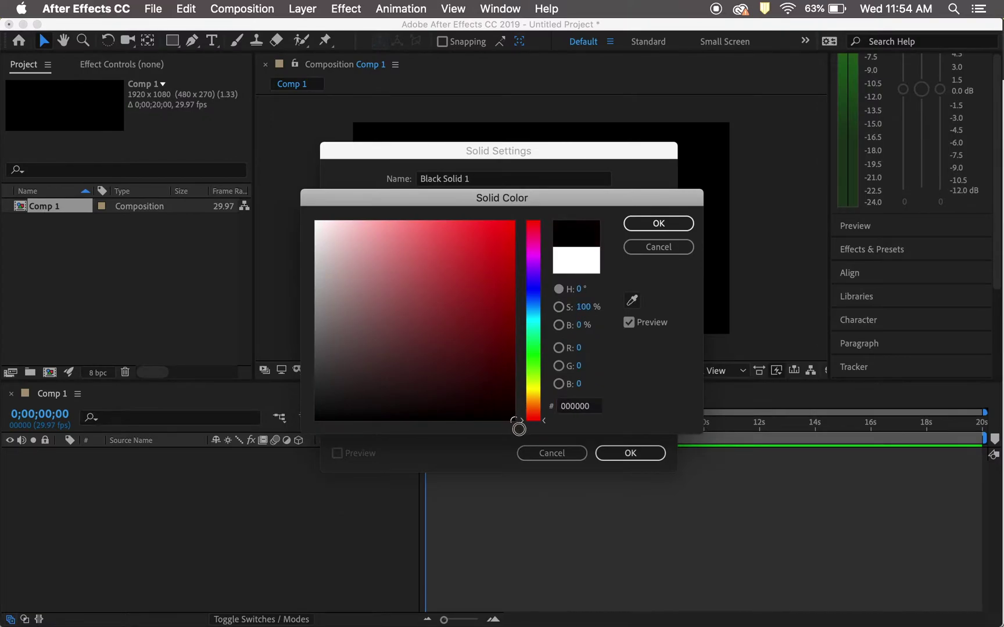
{"action": "left_click", "coordinate": [656, 225]}
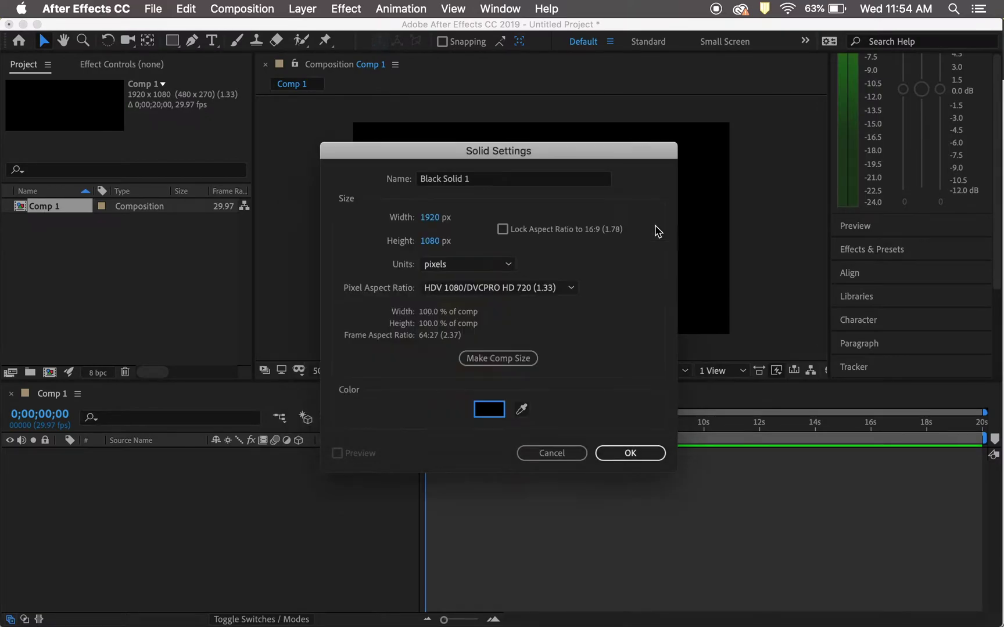
{"action": "left_click", "coordinate": [639, 454]}
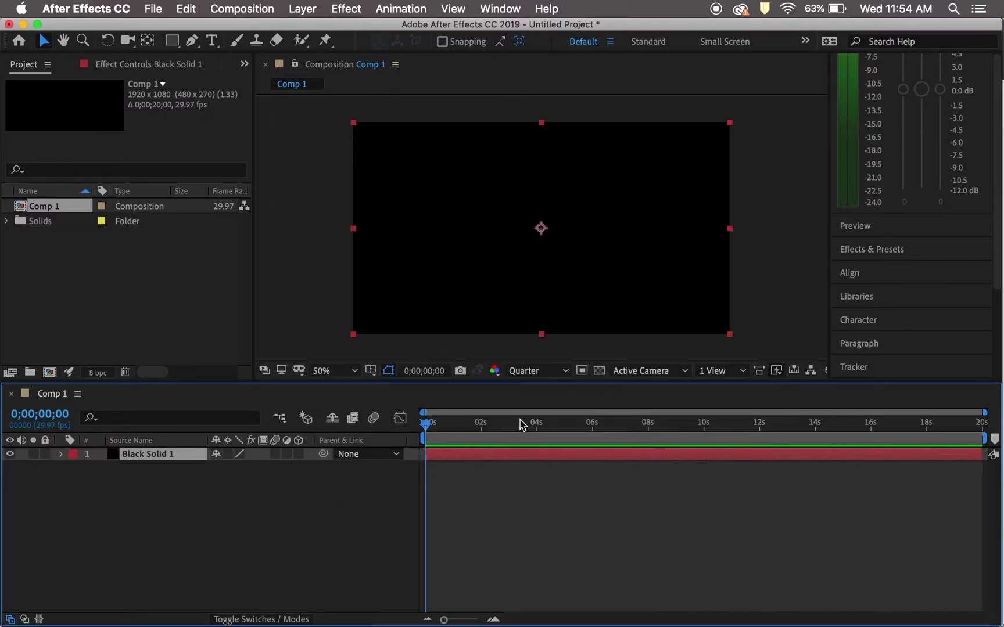
- Search 'fractal' in Effects & Presets and apply Fractal Noise to Black Solid 1
{"action": "left_click", "coordinate": [878, 256]}
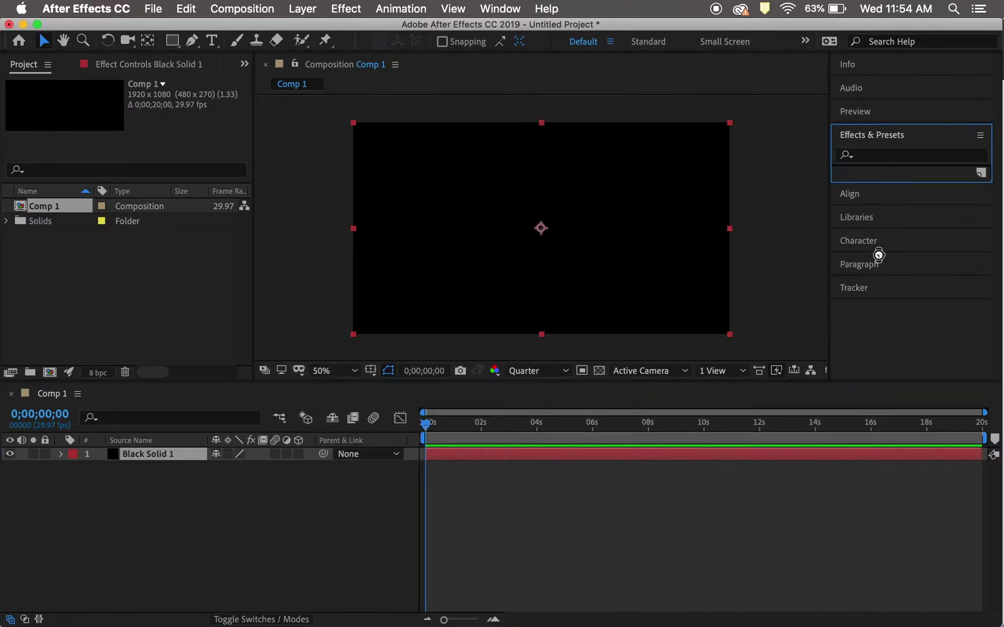
{"action": "left_click", "coordinate": [871, 154]}
{"action": "type", "text": "fra"}
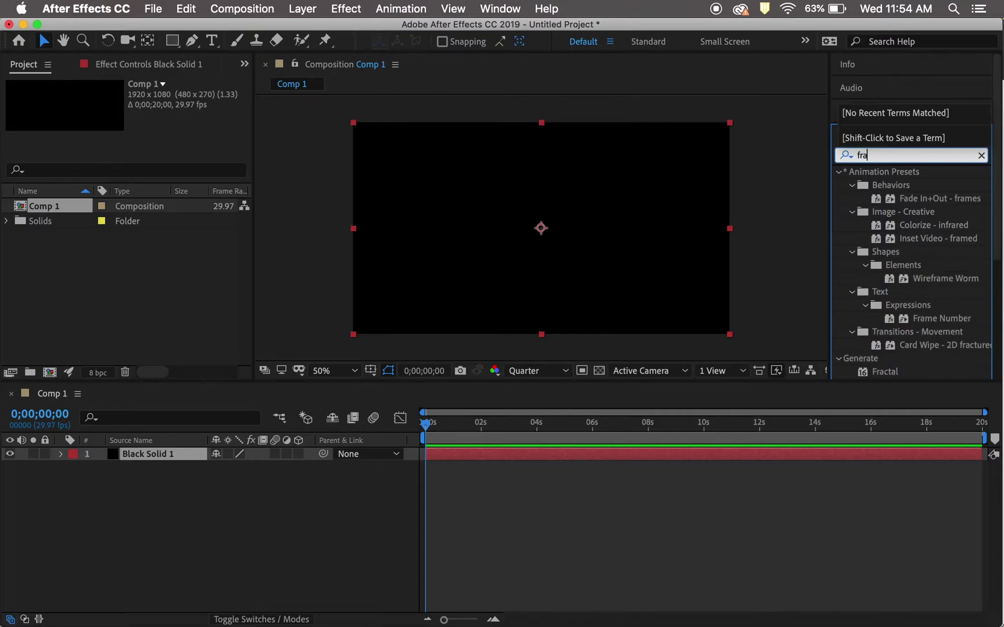
{"action": "type", "text": "ctal"}
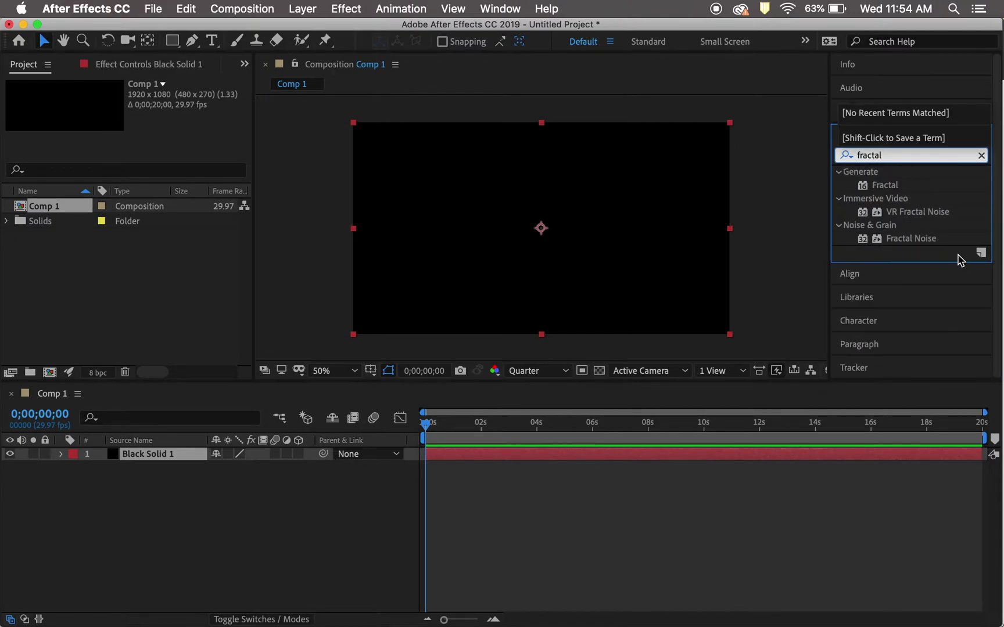
{"action": "left_click", "coordinate": [926, 239]}
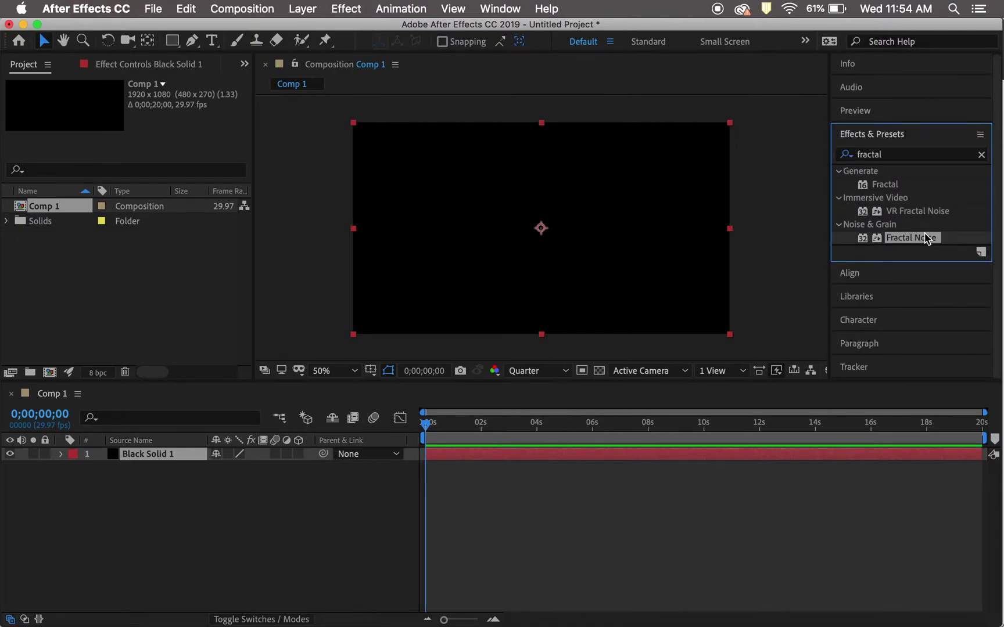
{"action": "left_click_drag", "start_coordinate": [926, 238], "coordinate": [495, 457]}
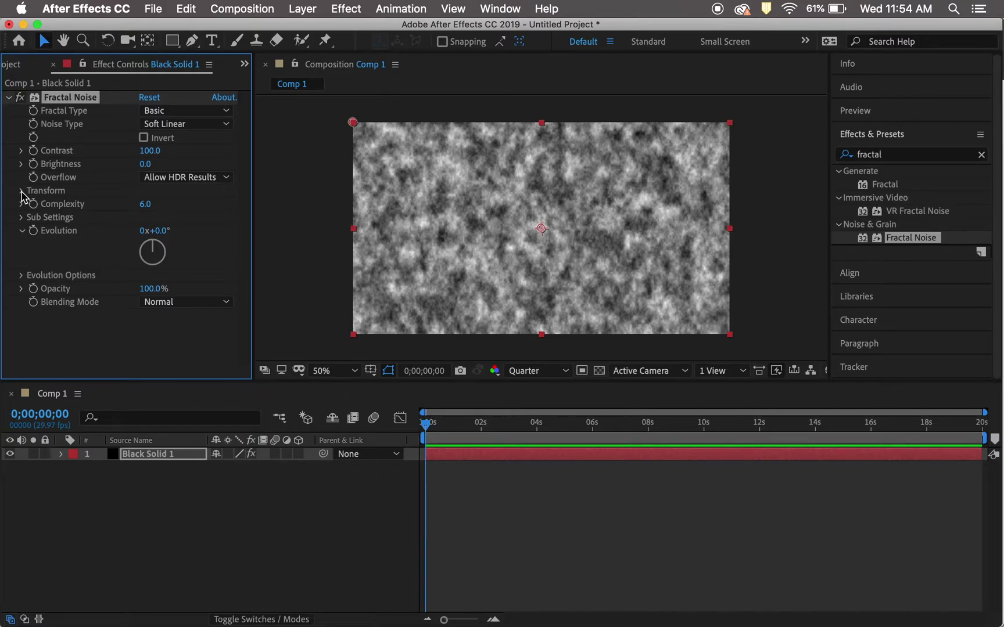
- Set Fractal Noise's Transform Scale Width to 10000 to stretch the noise horizontally
{"action": "left_click", "coordinate": [22, 192]}
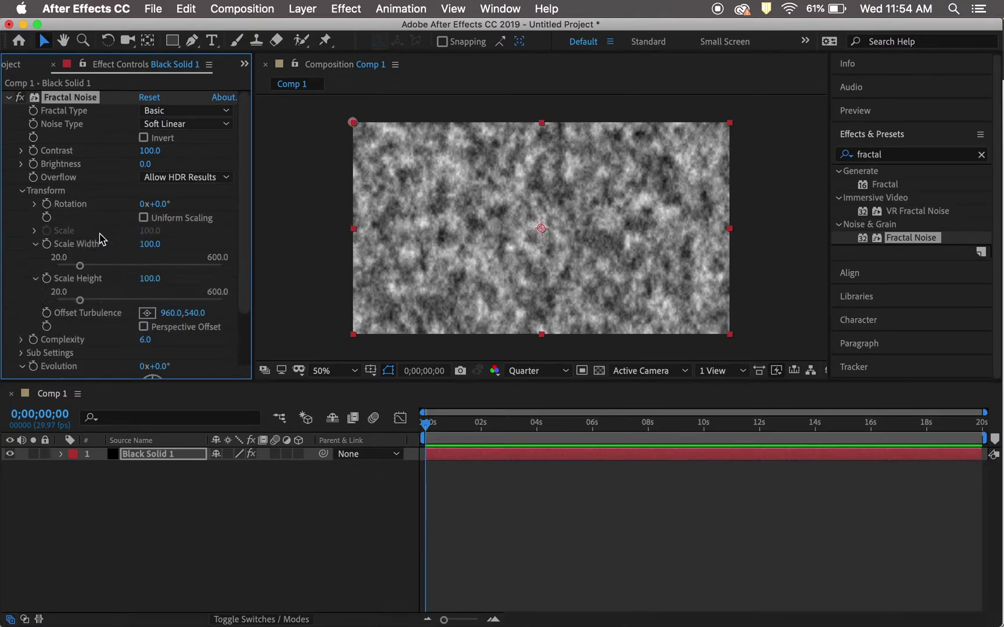
{"action": "left_click", "coordinate": [150, 244]}
{"action": "type", "text": "10000"}
{"action": "key", "text": "Return"}
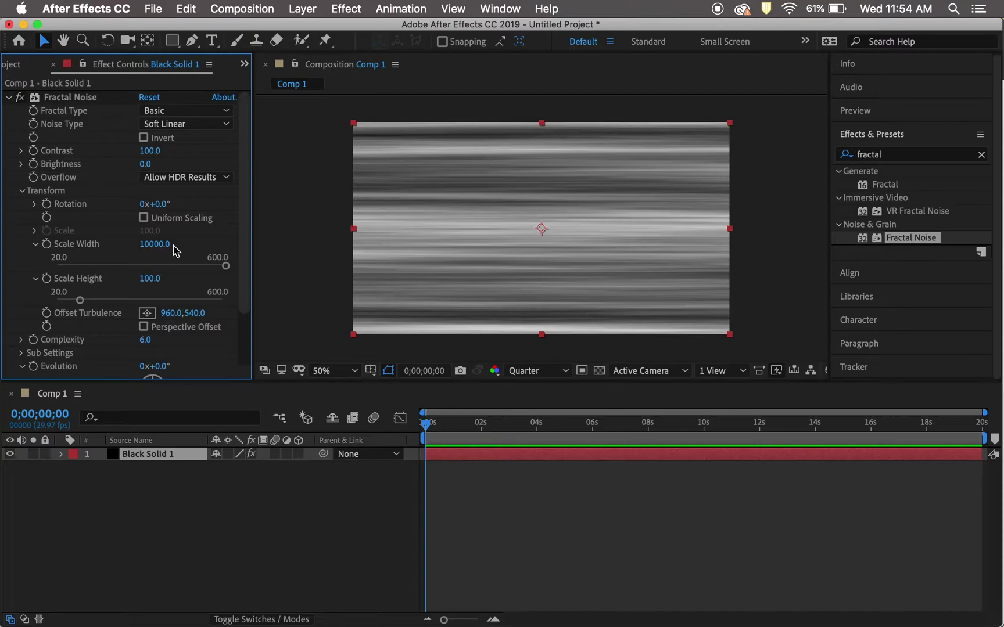
{"action": "scroll", "coordinate": [145, 267], "scroll_direction": "down", "scroll_amount": 3}
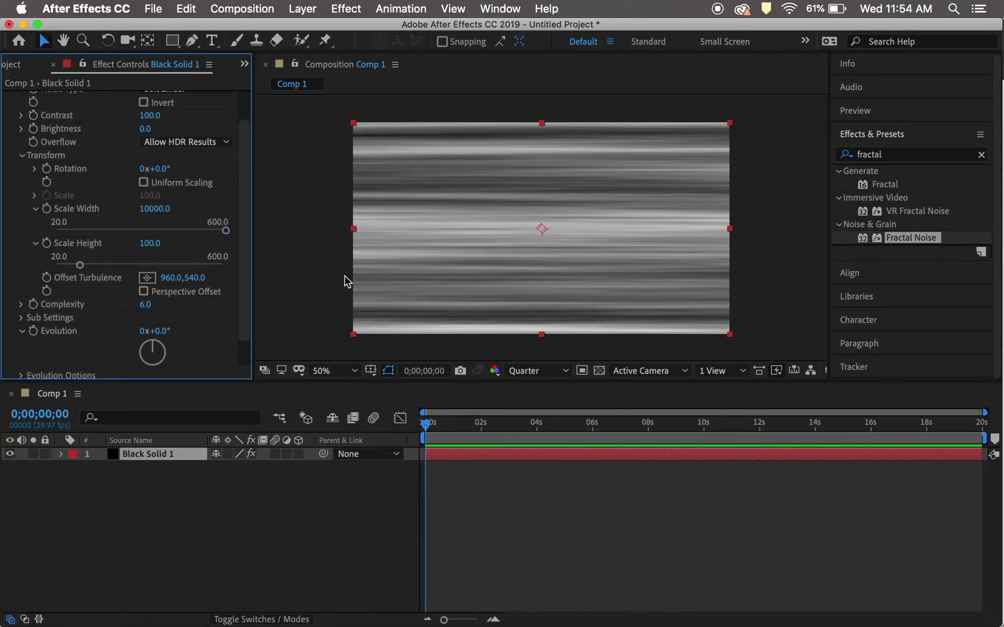
- Expand Black Solid 1 in the timeline down to Fractal Noise's Transform properties
{"action": "left_click", "coordinate": [61, 454]}
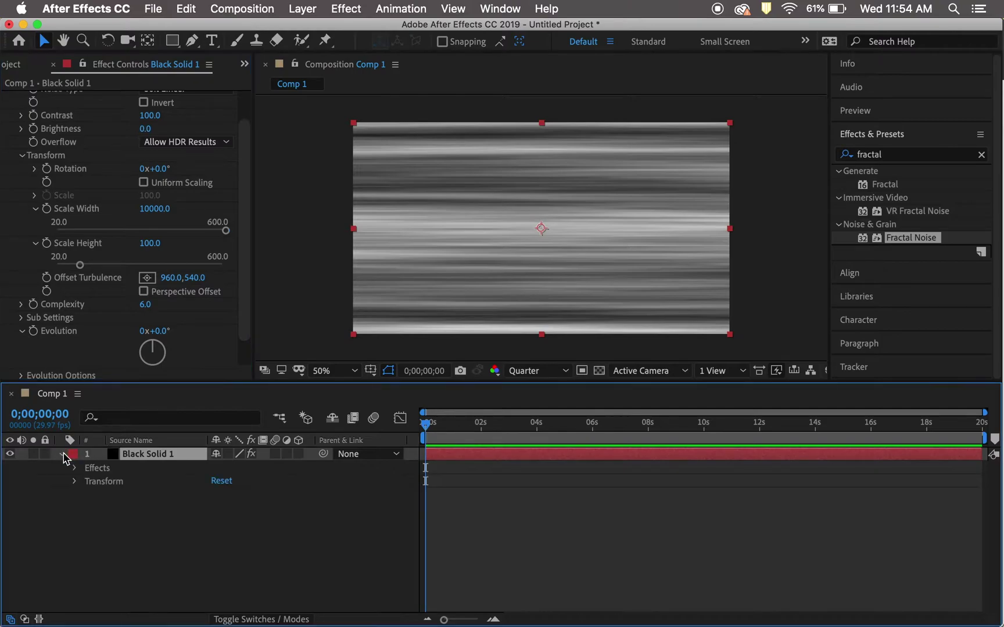
{"action": "left_click", "coordinate": [46, 279]}
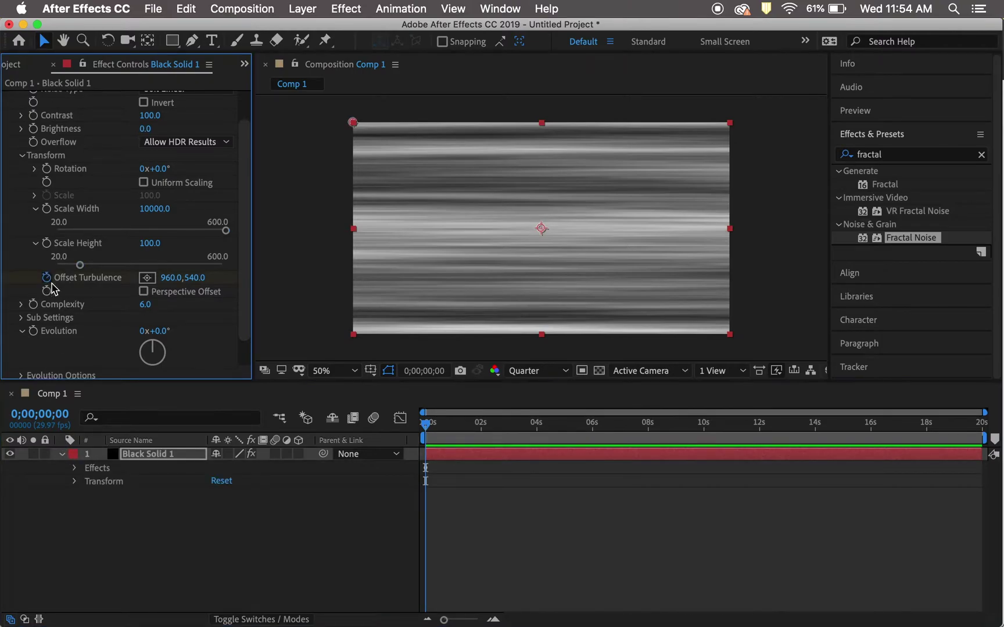
{"action": "left_click", "coordinate": [74, 482]}
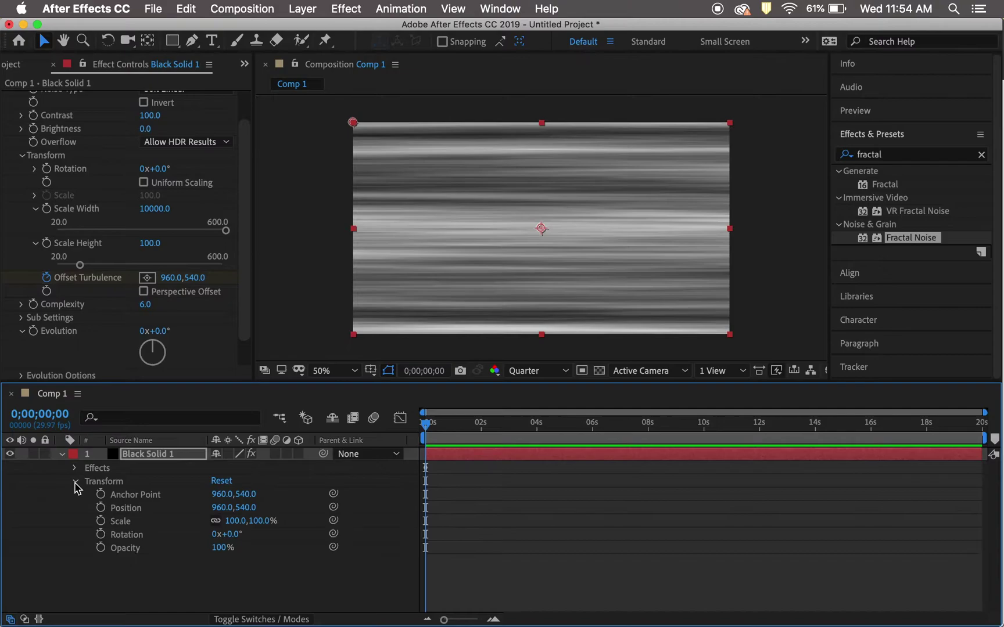
{"action": "left_click", "coordinate": [75, 482]}
{"action": "left_click", "coordinate": [74, 468]}
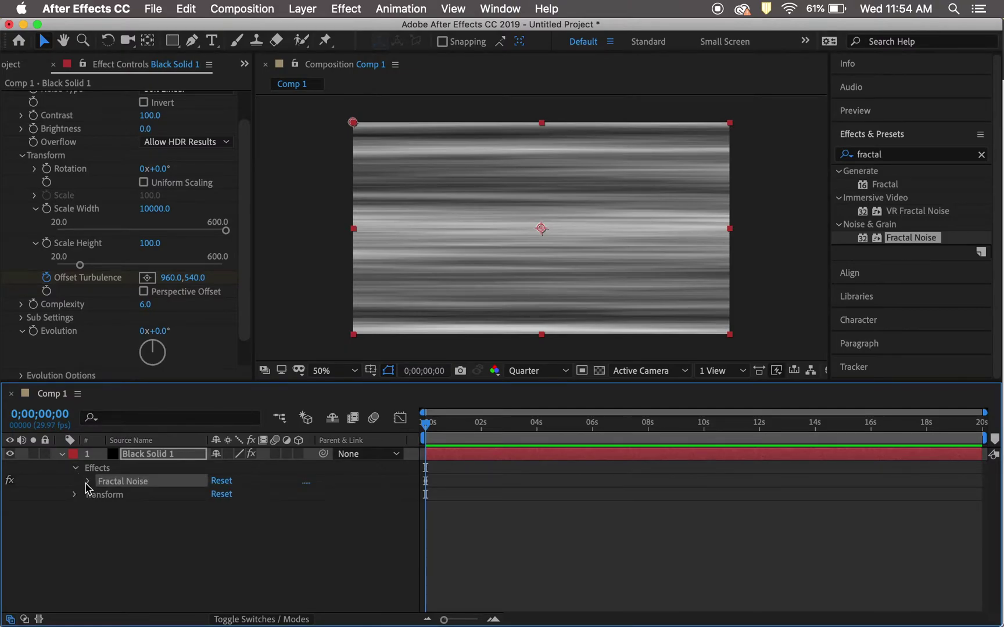
{"action": "left_click", "coordinate": [87, 481]}
{"action": "scroll", "coordinate": [145, 537], "scroll_direction": "down", "scroll_amount": 3}
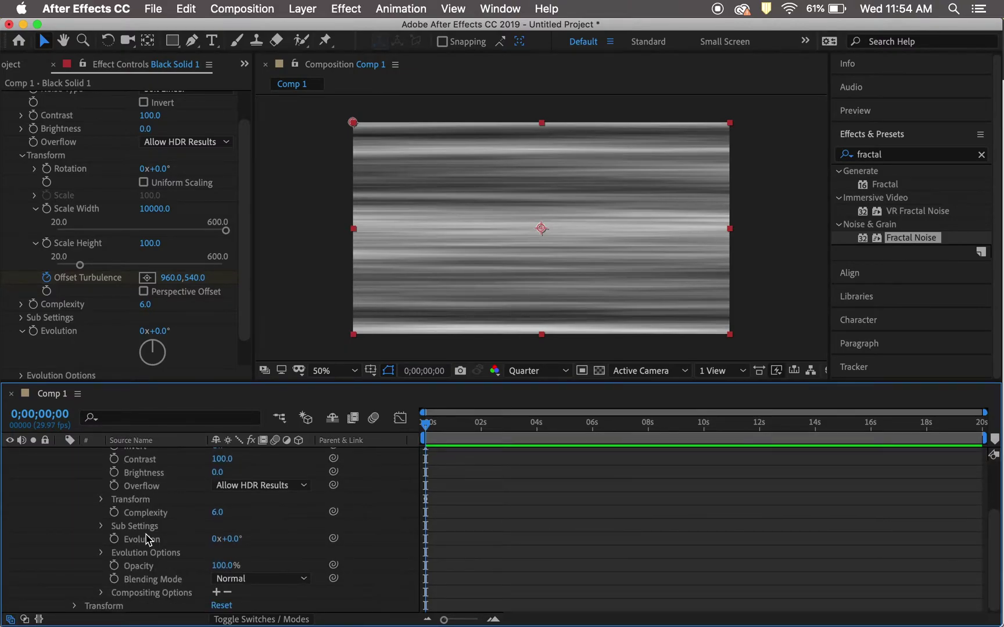
{"action": "scroll", "coordinate": [148, 539], "scroll_direction": "up", "scroll_amount": 2}
{"action": "scroll", "coordinate": [148, 539], "scroll_direction": "down", "scroll_amount": 2}
{"action": "scroll", "coordinate": [148, 539], "scroll_direction": "up", "scroll_amount": 3}
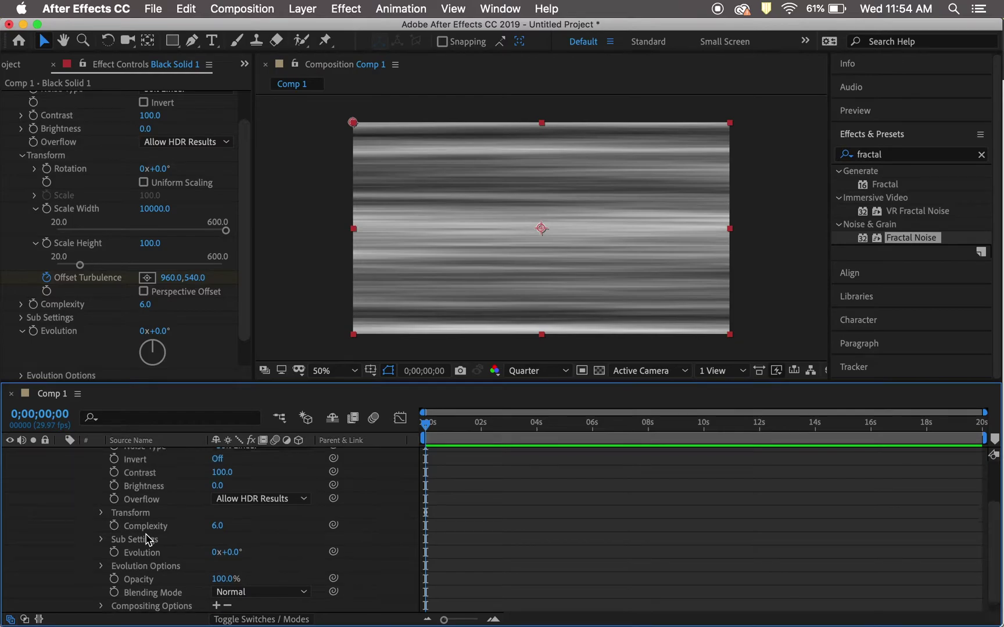
{"action": "scroll", "coordinate": [149, 538], "scroll_direction": "down", "scroll_amount": 2}
{"action": "left_click", "coordinate": [101, 512]}
{"action": "scroll", "coordinate": [129, 536], "scroll_direction": "down", "scroll_amount": 4}
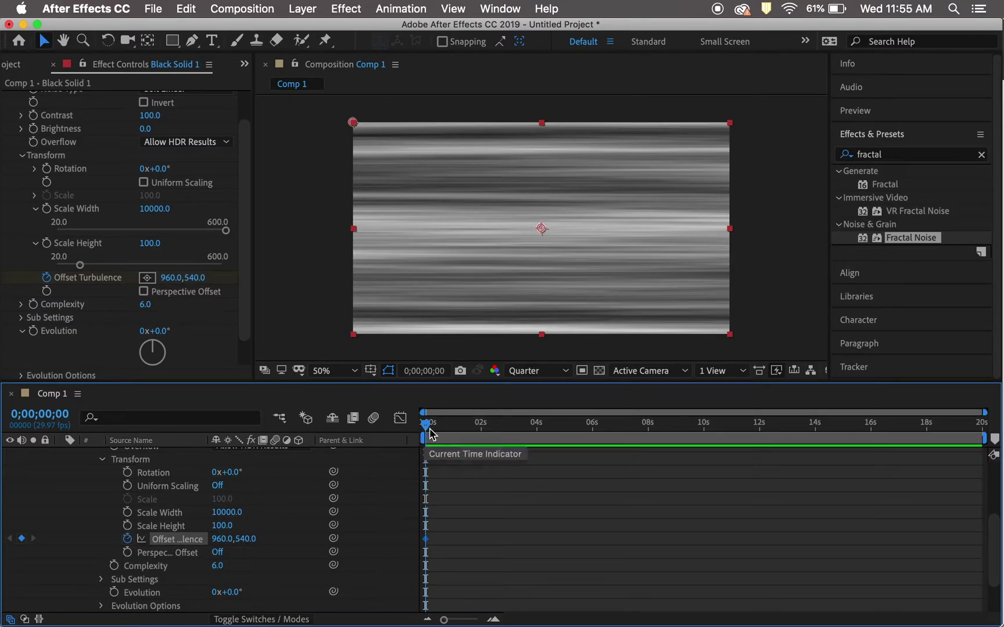
- At 0;00;02;00, keyframe Offset Turbulence to 960,1070 and scrub to preview the moving static
{"action": "left_click_drag", "start_coordinate": [427, 429], "coordinate": [485, 430]}
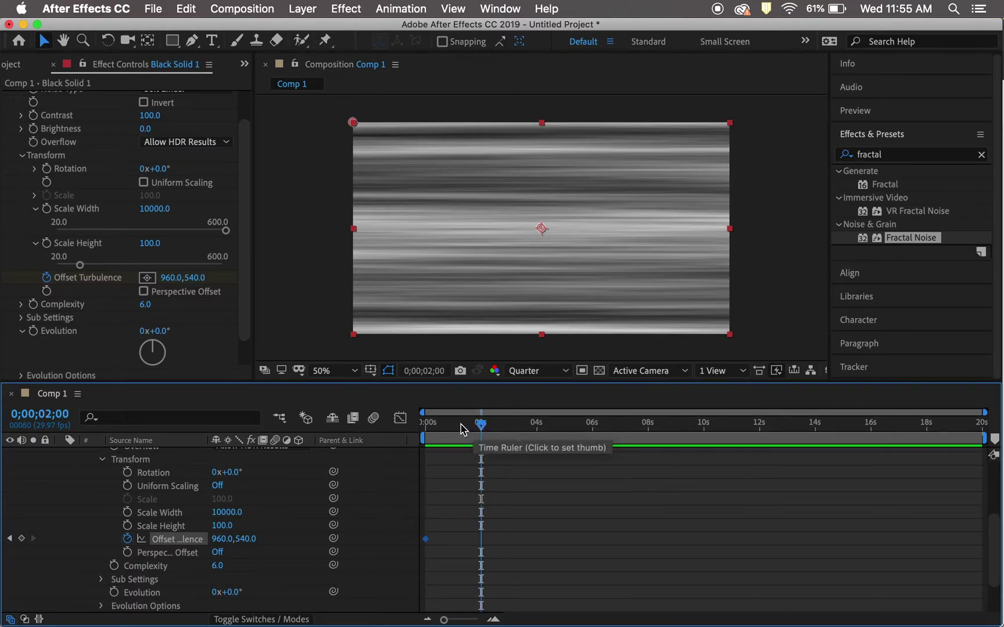
{"action": "left_click", "coordinate": [247, 540]}
{"action": "type", "text": "1"}
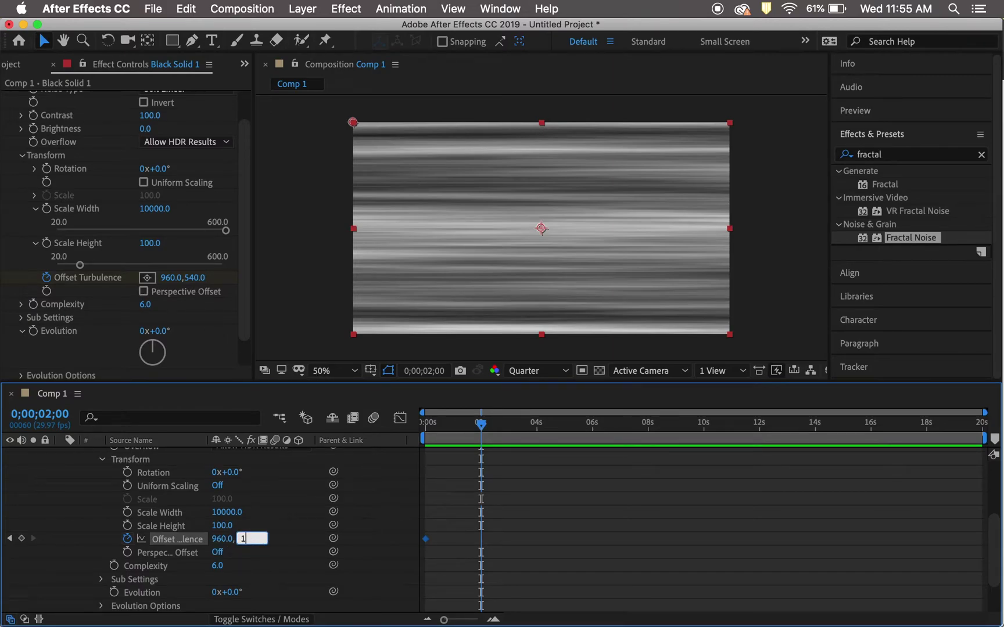
{"action": "type", "text": "070"}
{"action": "key", "text": "Return"}
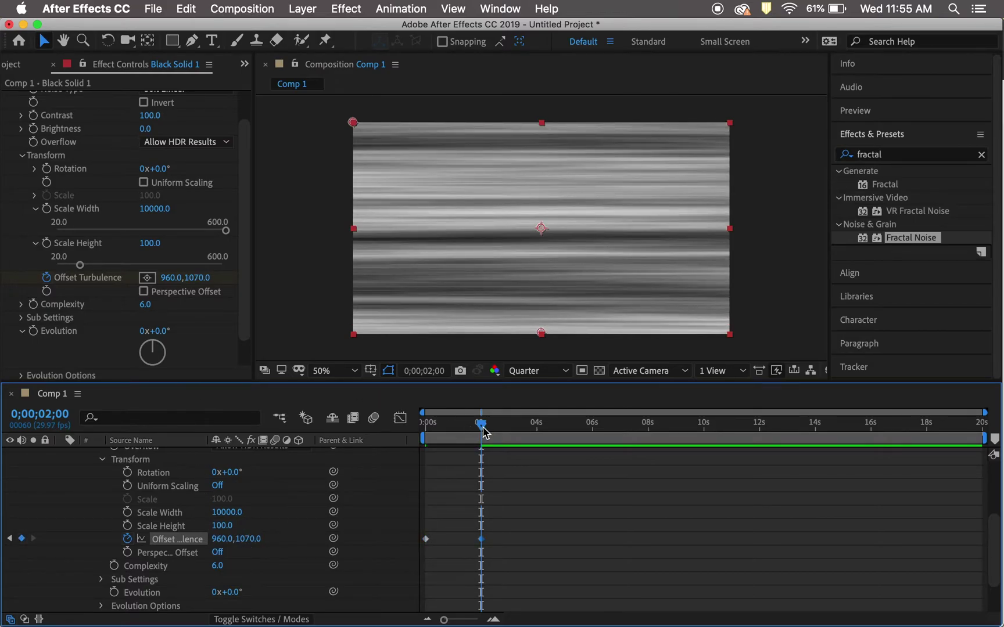
{"action": "mouse_move", "coordinate": [484, 433]}
{"action": "left_mouse_down"}
{"action": "mouse_move", "coordinate": [427, 438]}
{"action": "mouse_move", "coordinate": [485, 446]}
{"action": "left_mouse_up"}
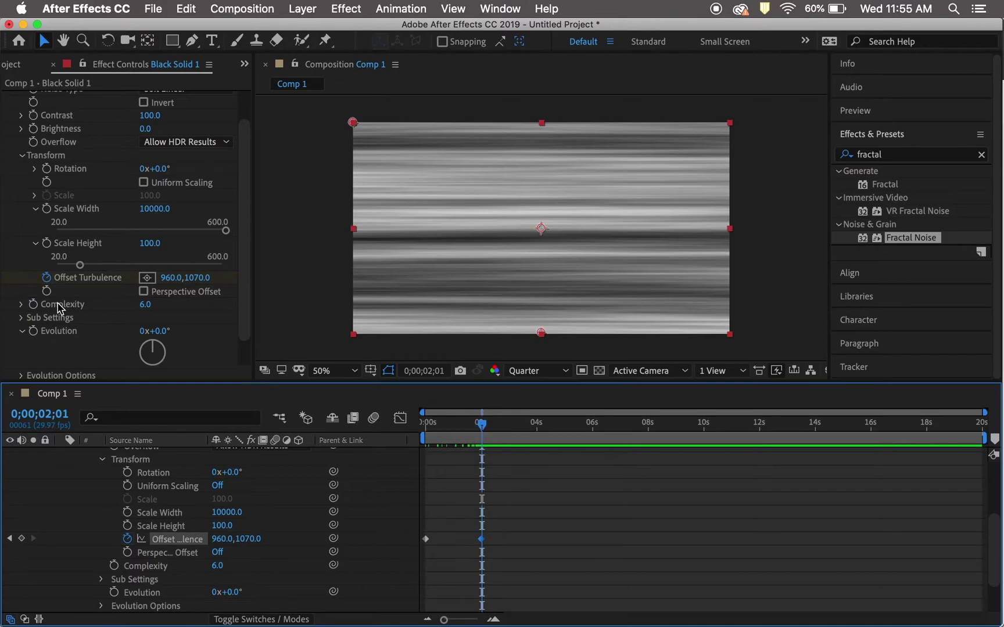
{"action": "left_click", "coordinate": [905, 156]}
- Search 'noise', apply the Noise effect to the solid, and set Amount of Noise to 70%
{"action": "type", "text": "n"}
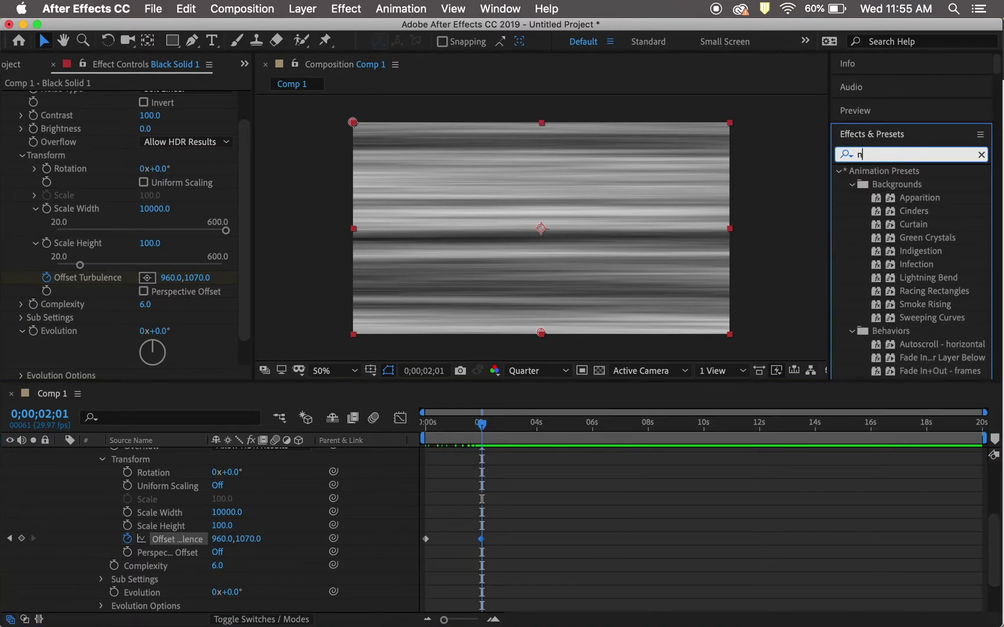
{"action": "type", "text": "oi"}
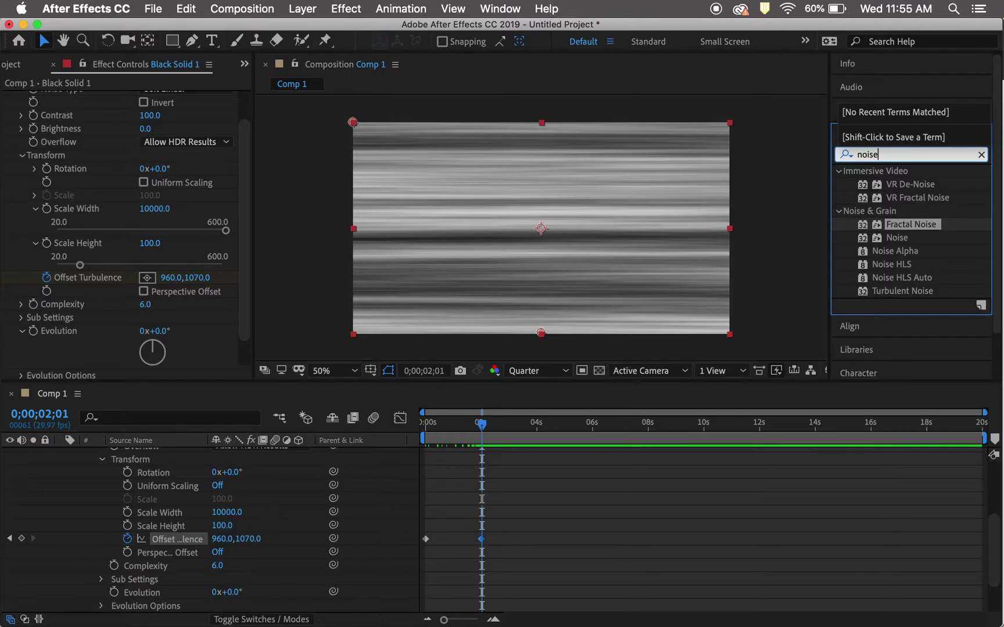
{"action": "type", "text": "se"}
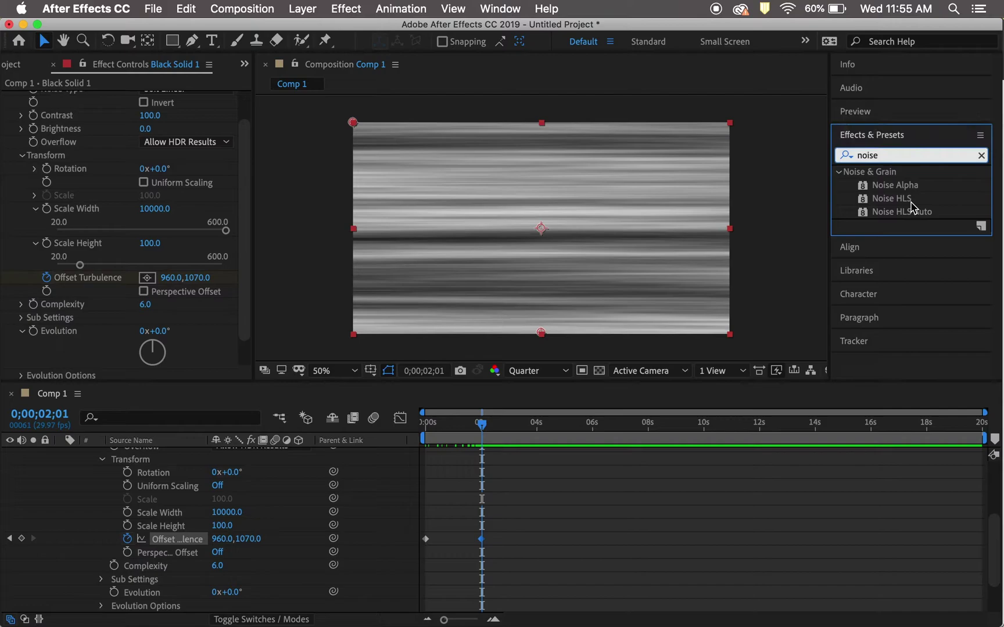
{"action": "key", "text": "BackSpace"}
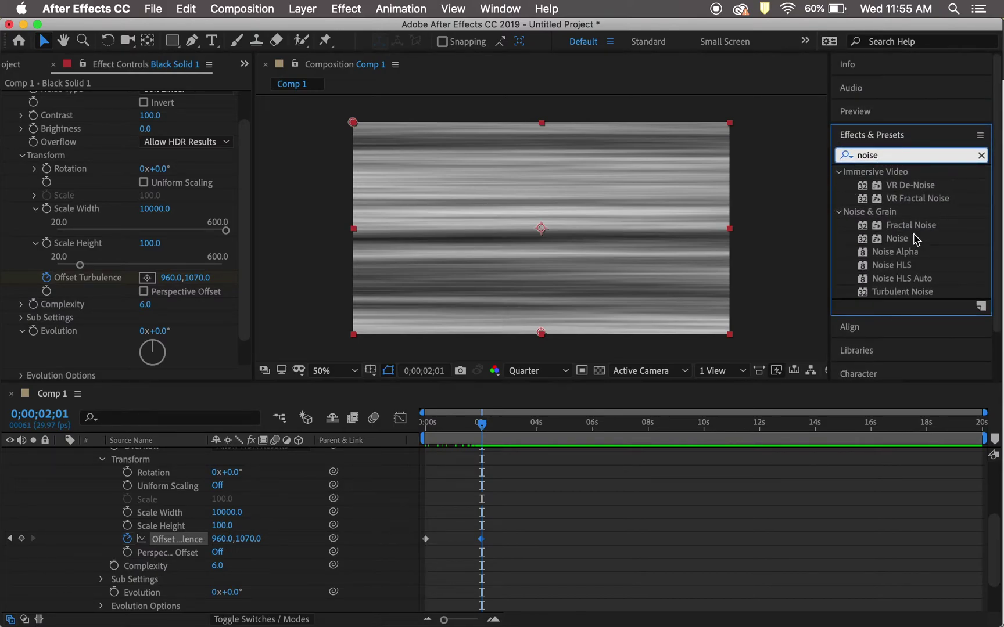
{"action": "left_click_drag", "start_coordinate": [913, 242], "coordinate": [468, 463]}
{"action": "scroll", "coordinate": [199, 488], "scroll_direction": "down", "scroll_amount": 10}
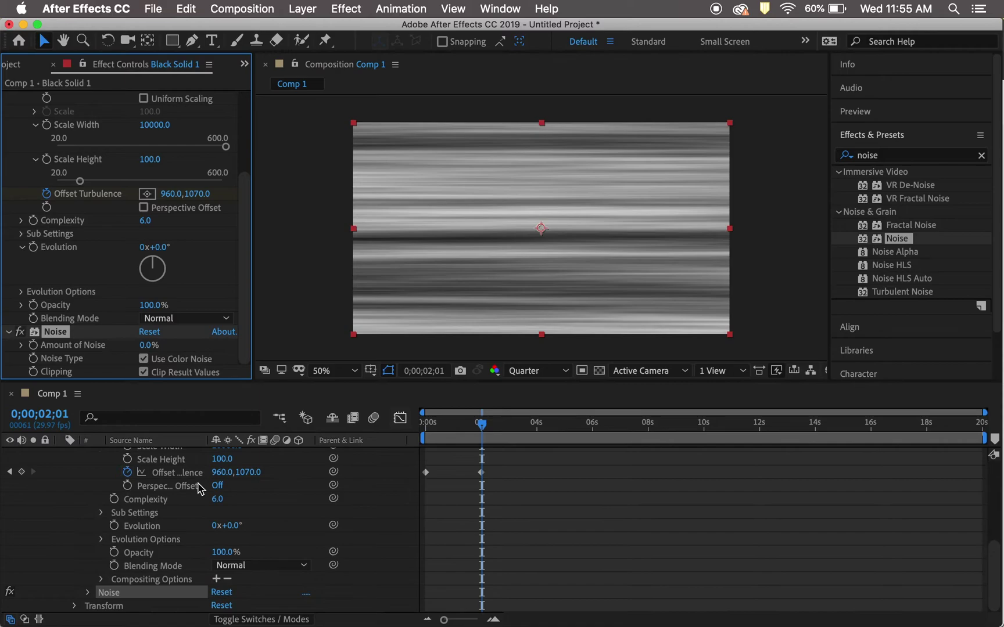
{"action": "scroll", "coordinate": [200, 488], "scroll_direction": "down", "scroll_amount": 1}
{"action": "left_click", "coordinate": [148, 345]}
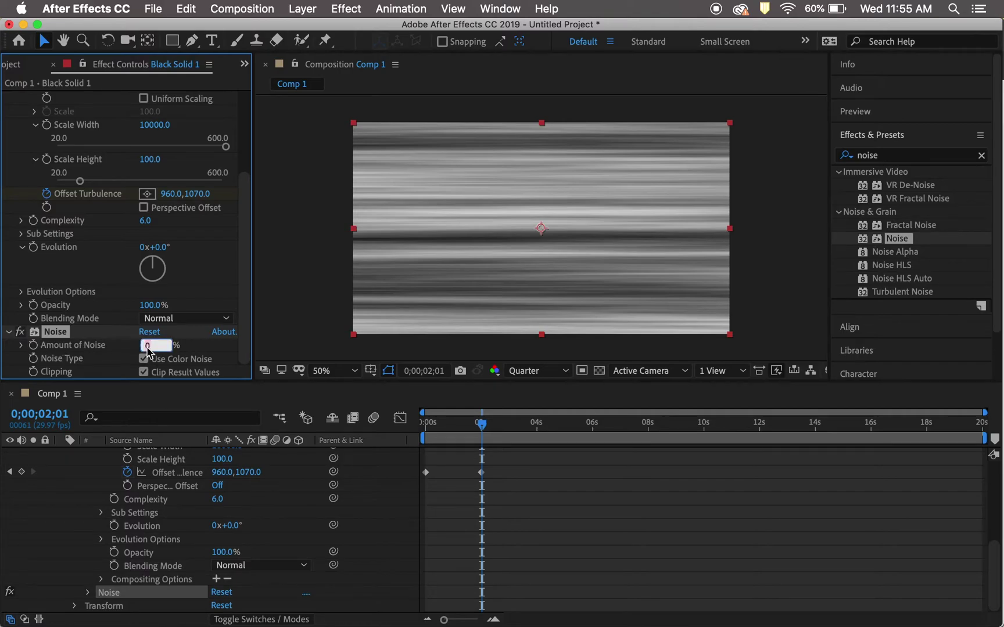
{"action": "key", "text": "Return"}
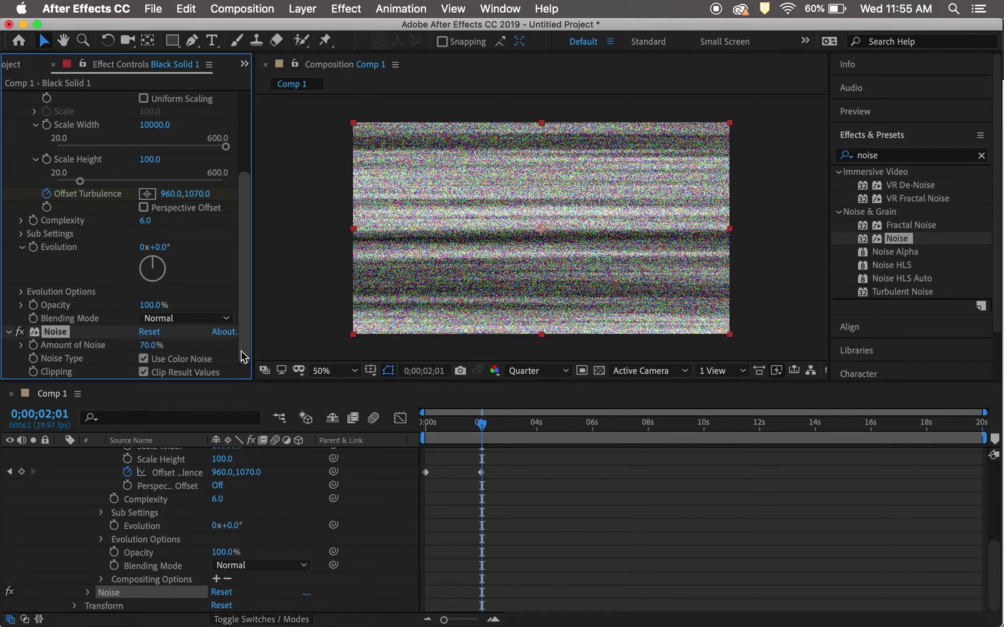
- Apply Venetian Blinds from a 'ven' search with Transition Completion 20% and Feather 5
{"action": "left_click", "coordinate": [898, 157]}
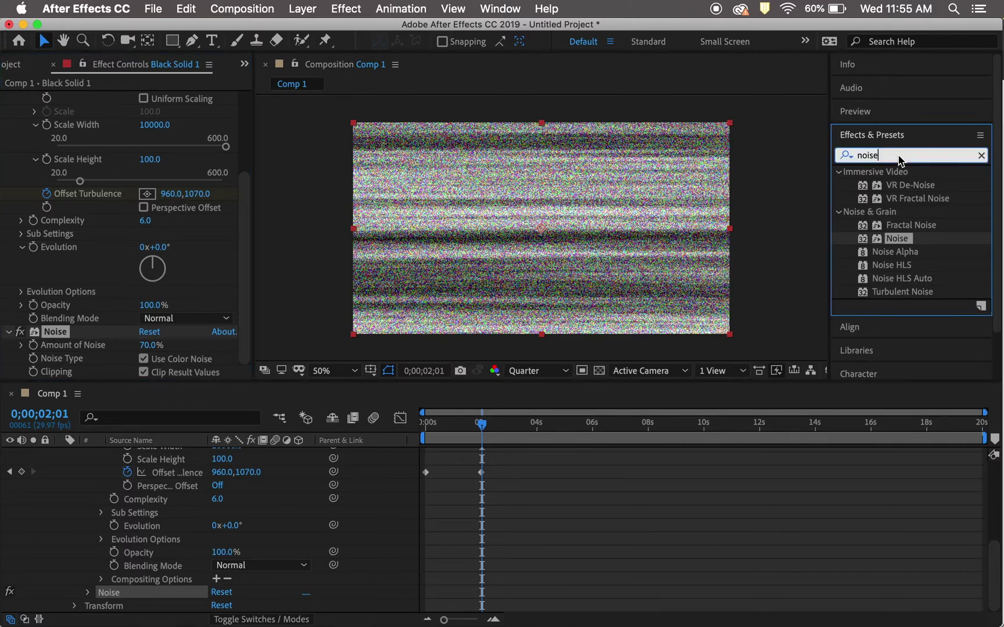
{"action": "type", "text": "veneti"}
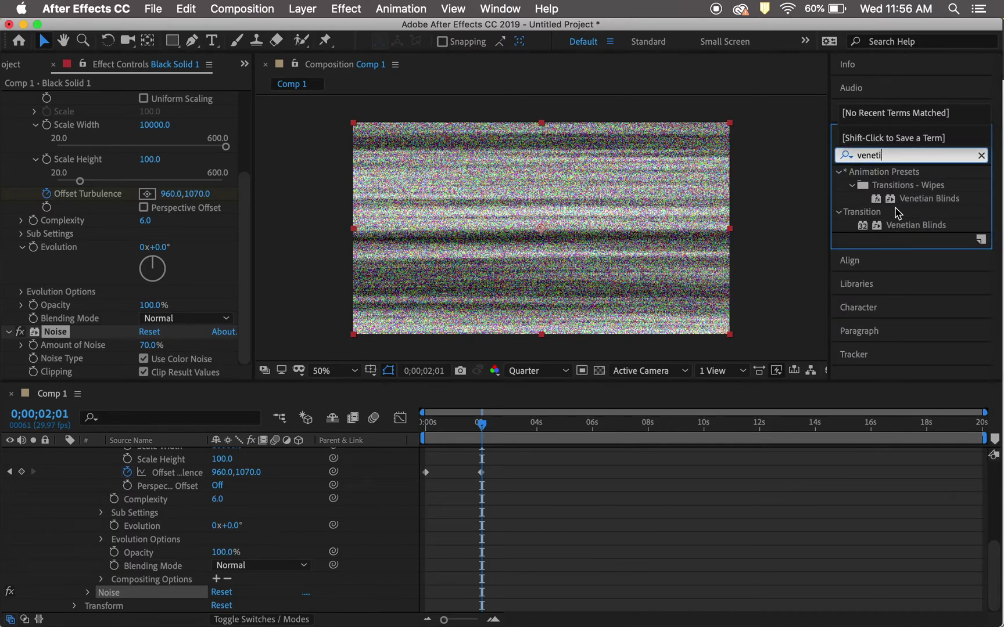
{"action": "left_click_drag", "start_coordinate": [934, 225], "coordinate": [478, 475]}
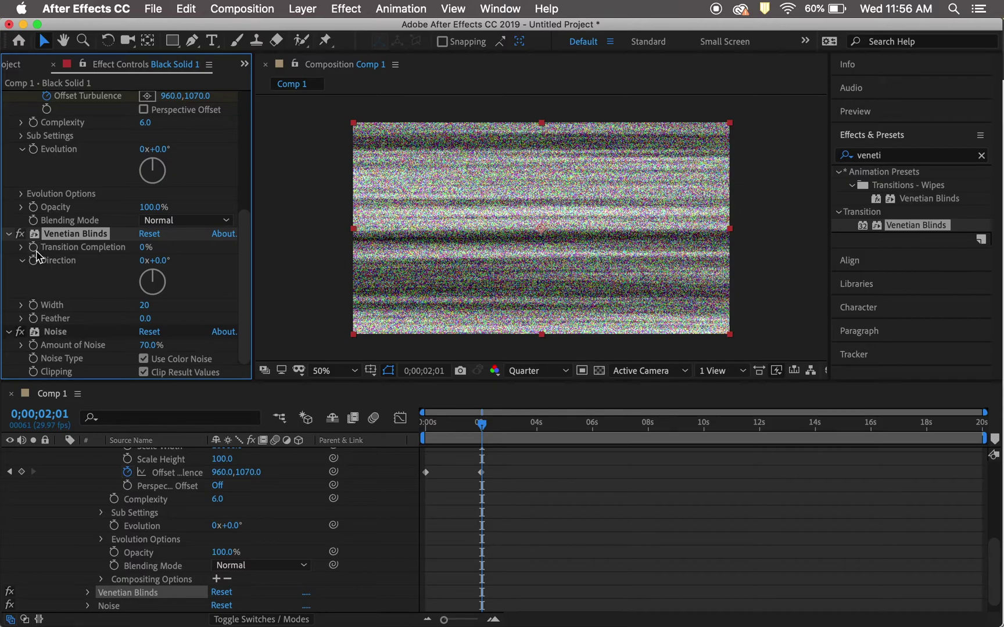
{"action": "left_click", "coordinate": [143, 249]}
{"action": "type", "text": "20"}
{"action": "key", "text": "Return"}
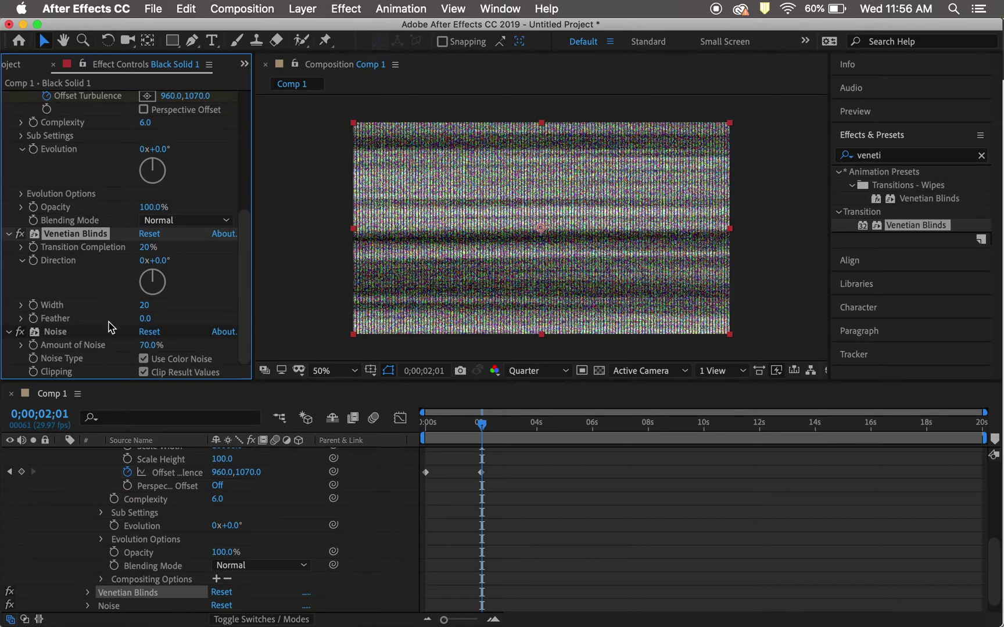
{"action": "left_click", "coordinate": [146, 319]}
{"action": "type", "text": "5"}
{"action": "key", "text": "Return"}
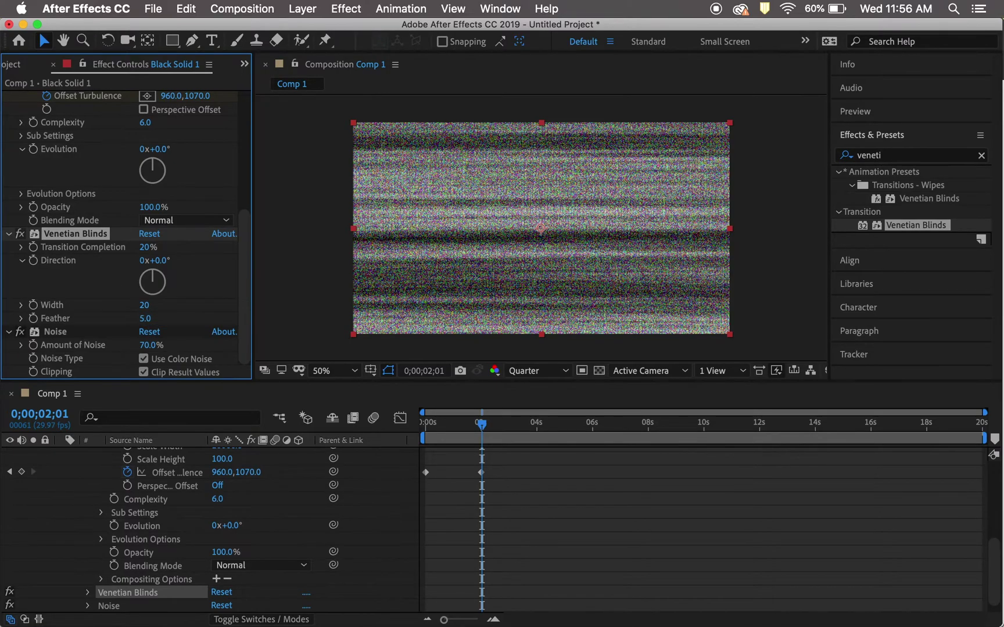
- Duplicate Black Solid 1 so two identical noise-and-blinds layers are stacked
{"action": "scroll", "coordinate": [108, 546], "scroll_direction": "up", "scroll_amount": 5}
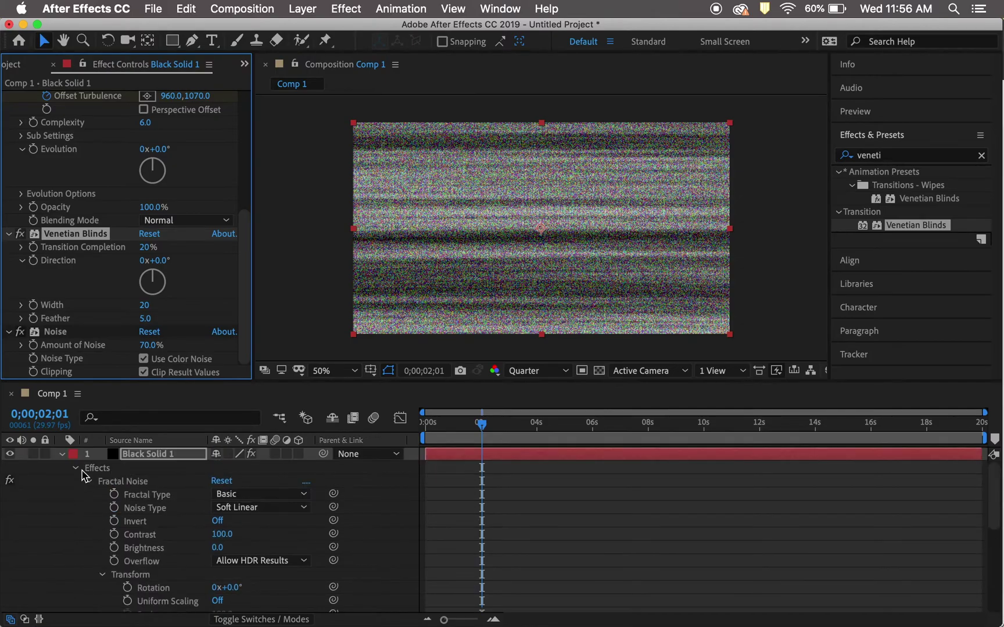
{"action": "left_click", "coordinate": [61, 454]}
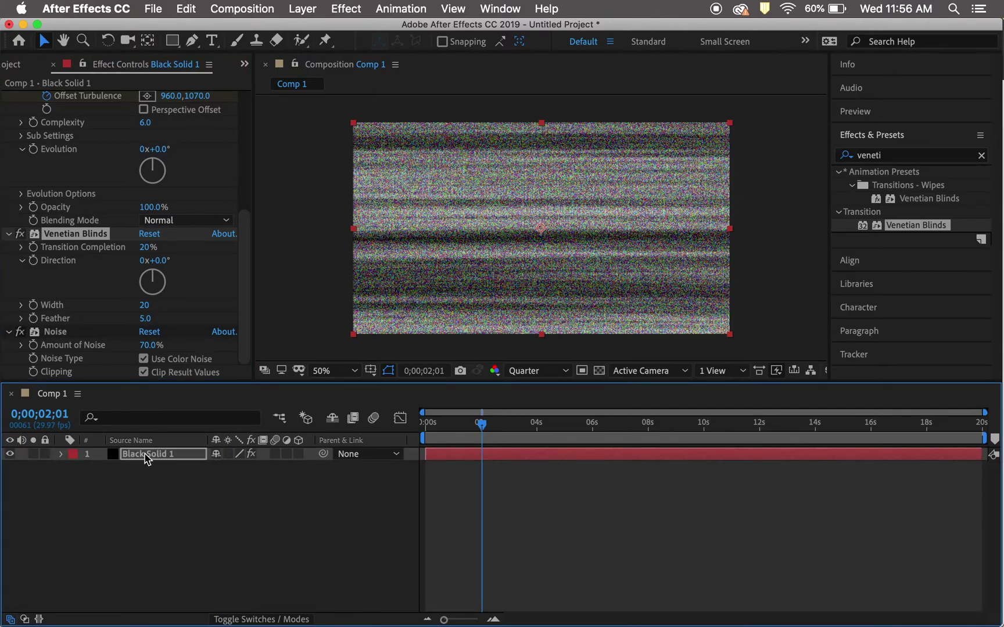
{"action": "right_click", "coordinate": [147, 460]}
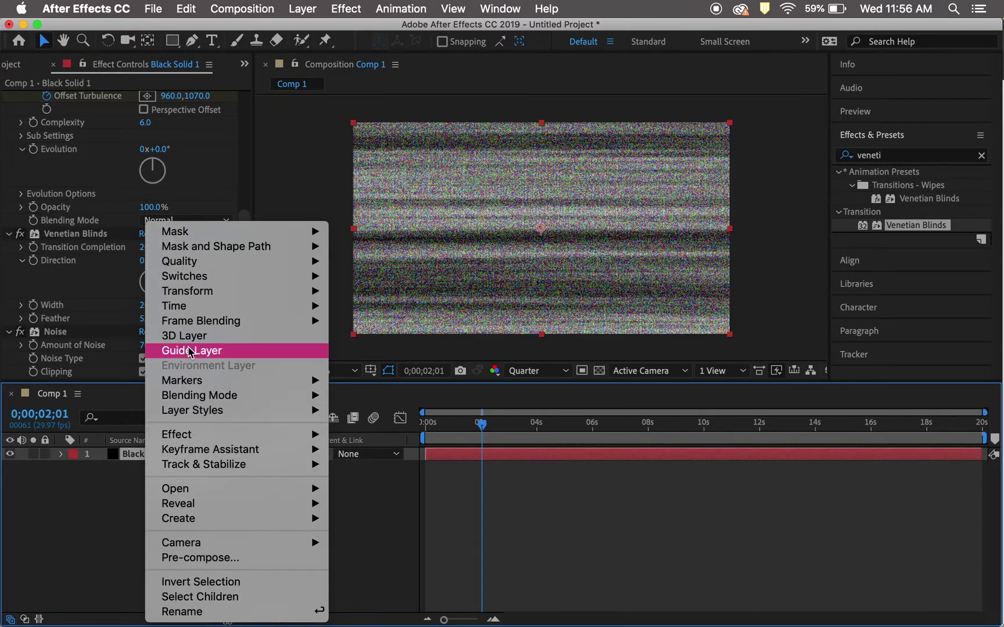
{"action": "mouse_move", "coordinate": [237, 322]}
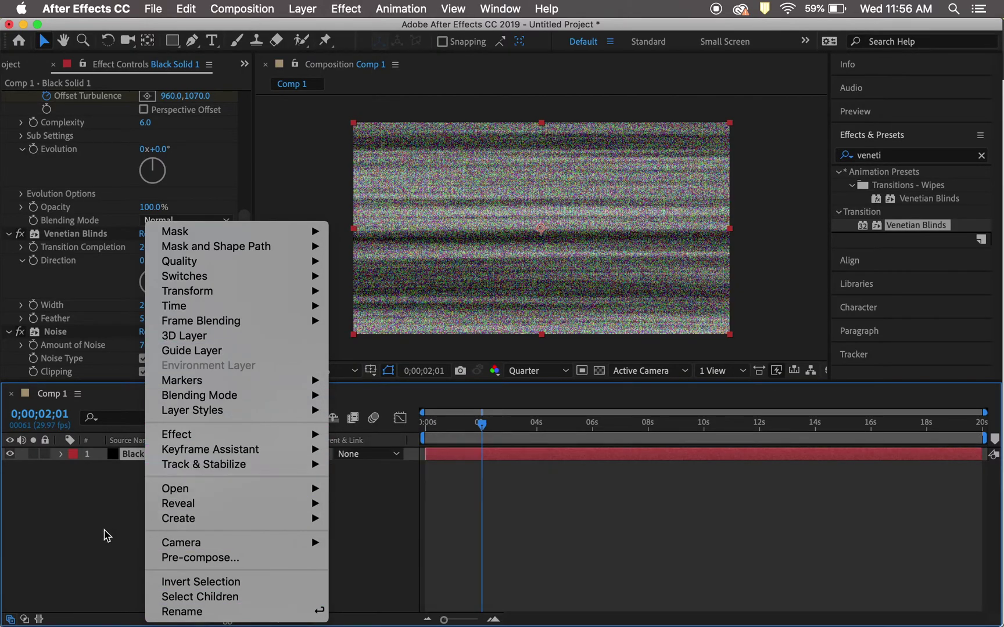
{"action": "left_click", "coordinate": [119, 539]}
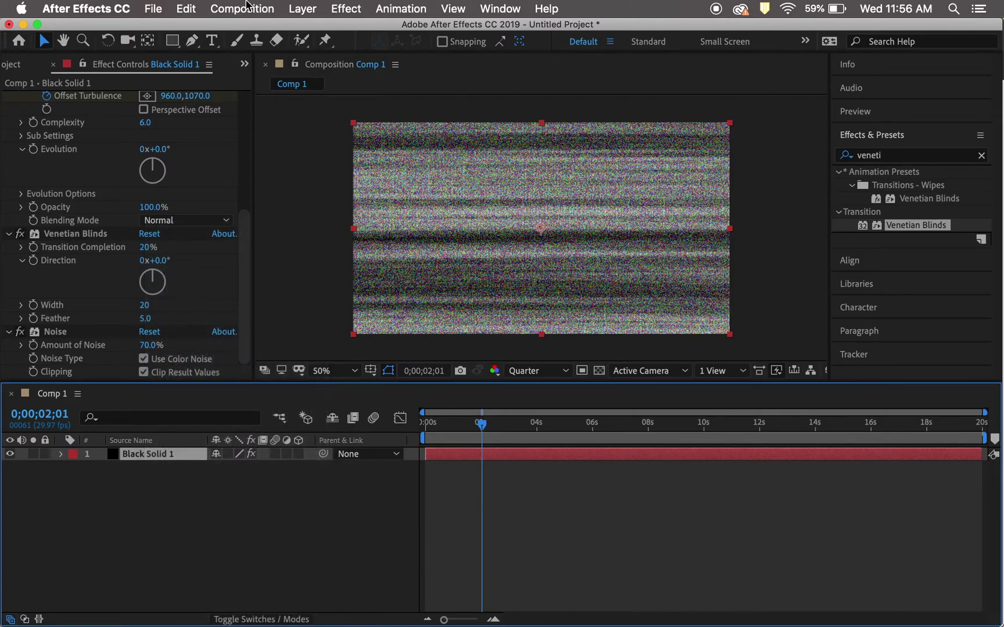
{"action": "left_click", "coordinate": [308, 9]}
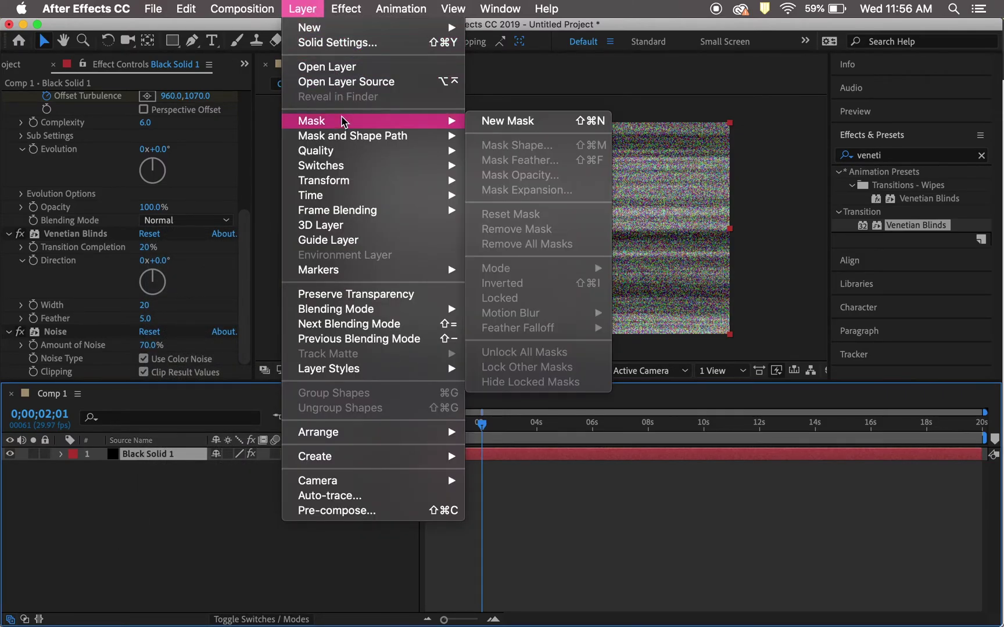
{"action": "mouse_move", "coordinate": [134, 7]}
{"action": "mouse_move", "coordinate": [168, 7]}
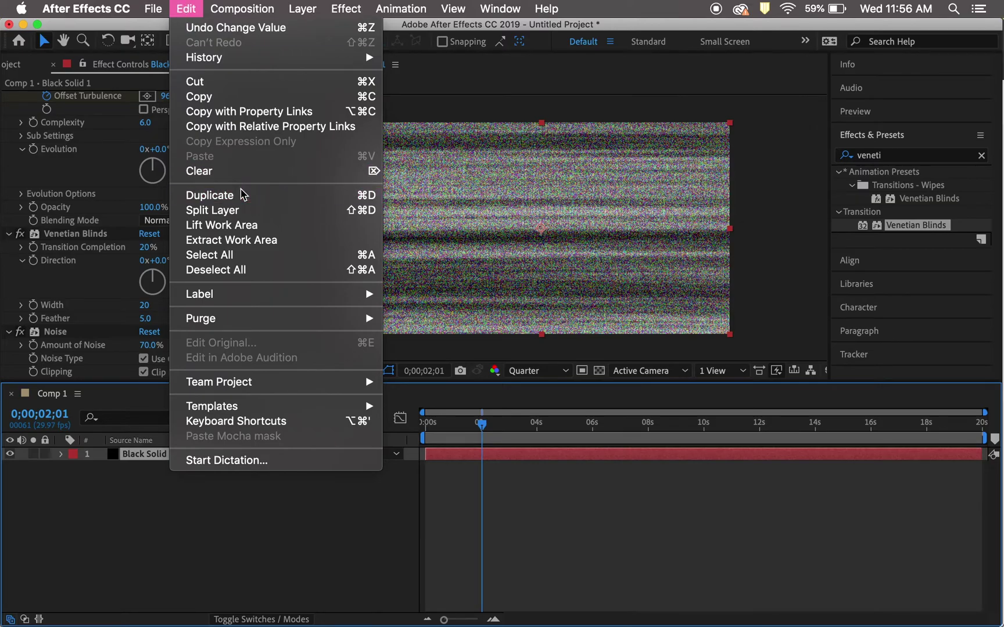
{"action": "left_click", "coordinate": [242, 196]}
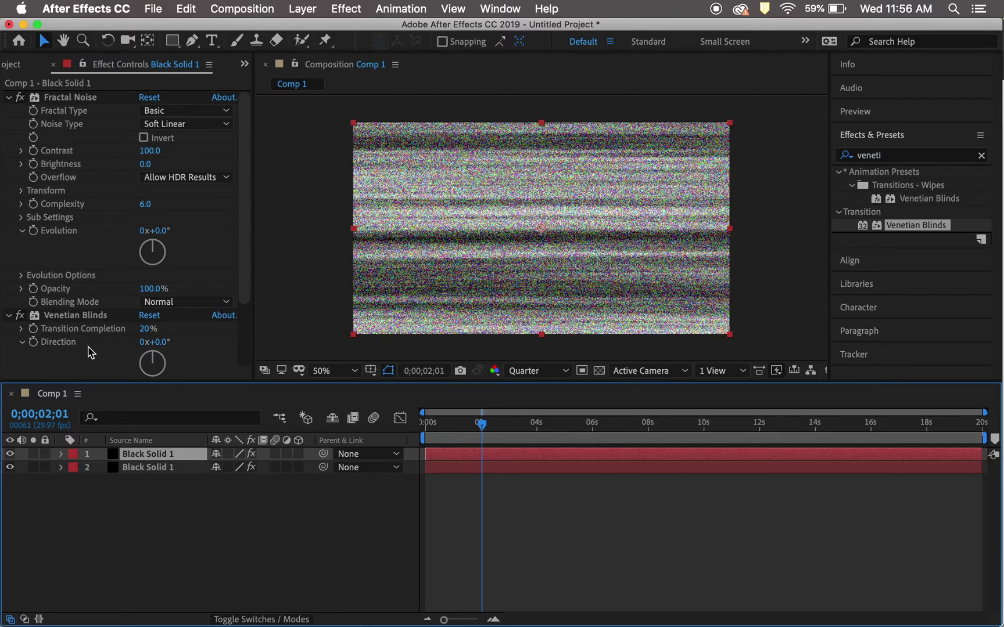
{"action": "scroll", "coordinate": [80, 237], "scroll_direction": "down", "scroll_amount": 5}
- Scrub the top layer's Fractal Noise Offset Turbulence Y value lower in Effect Controls
{"action": "scroll", "coordinate": [81, 239], "scroll_direction": "up", "scroll_amount": 5}
{"action": "left_click", "coordinate": [22, 191]}
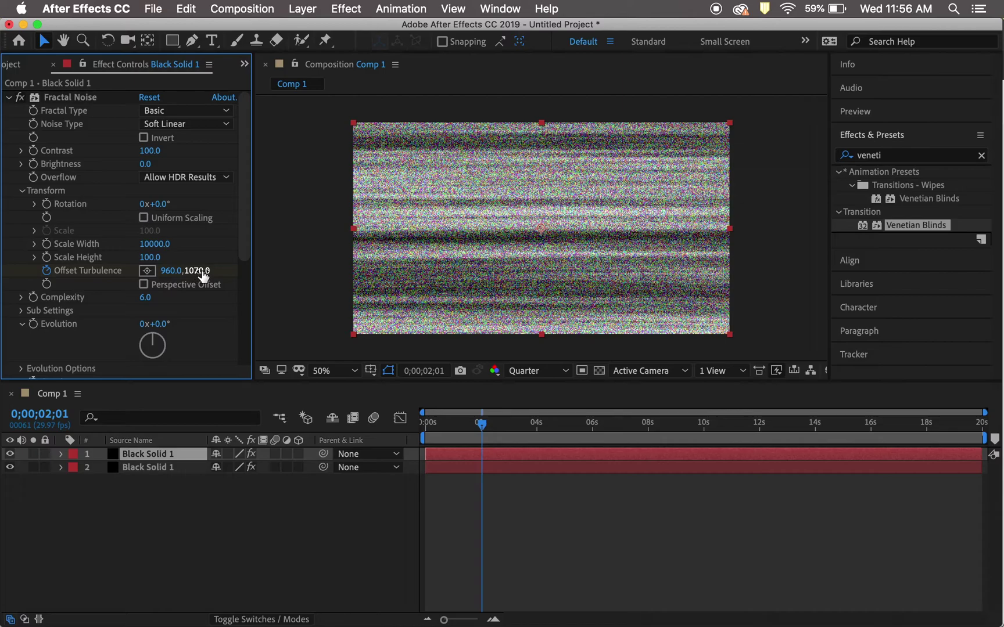
{"action": "left_click_drag", "start_coordinate": [196, 272], "coordinate": [4, 274]}
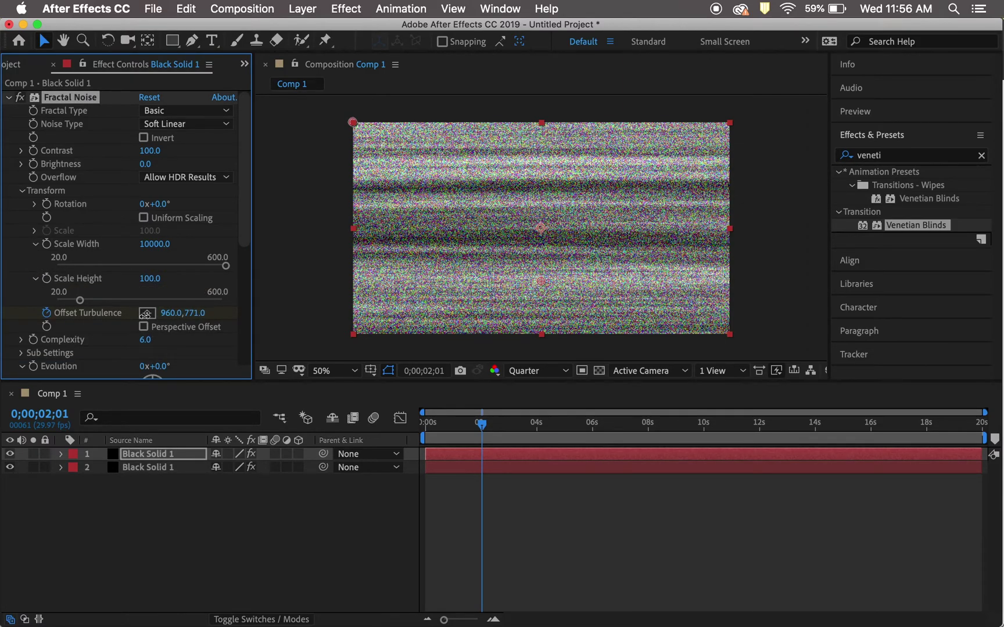
{"action": "left_click_drag", "start_coordinate": [192, 314], "coordinate": [23, 313]}
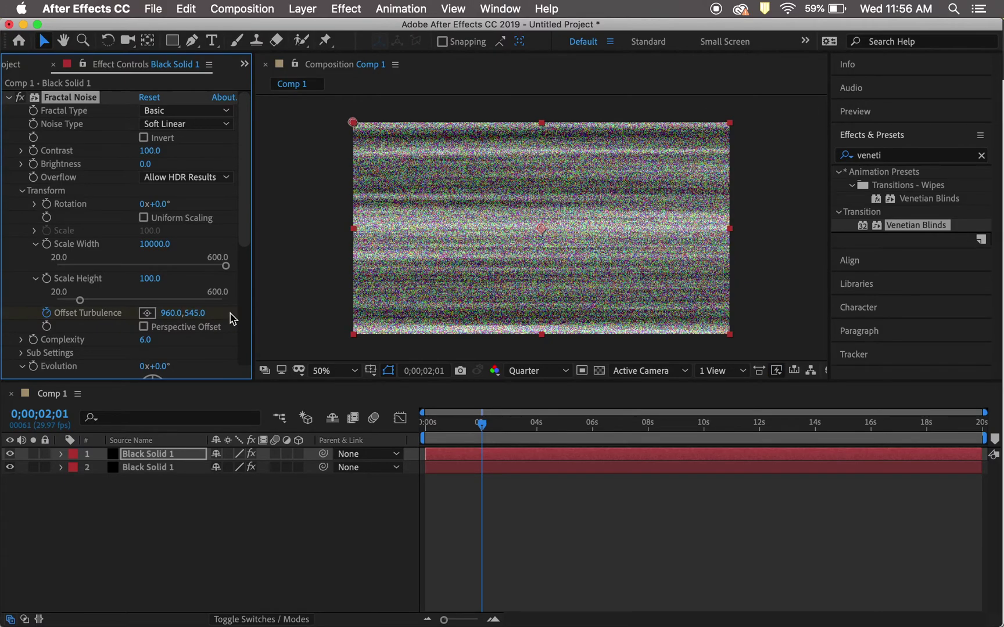
{"action": "left_click_drag", "start_coordinate": [202, 321], "coordinate": [110, 325]}
- Expand the top layer's timeline properties down to Fractal Noise's Transform group
{"action": "left_click", "coordinate": [61, 455]}
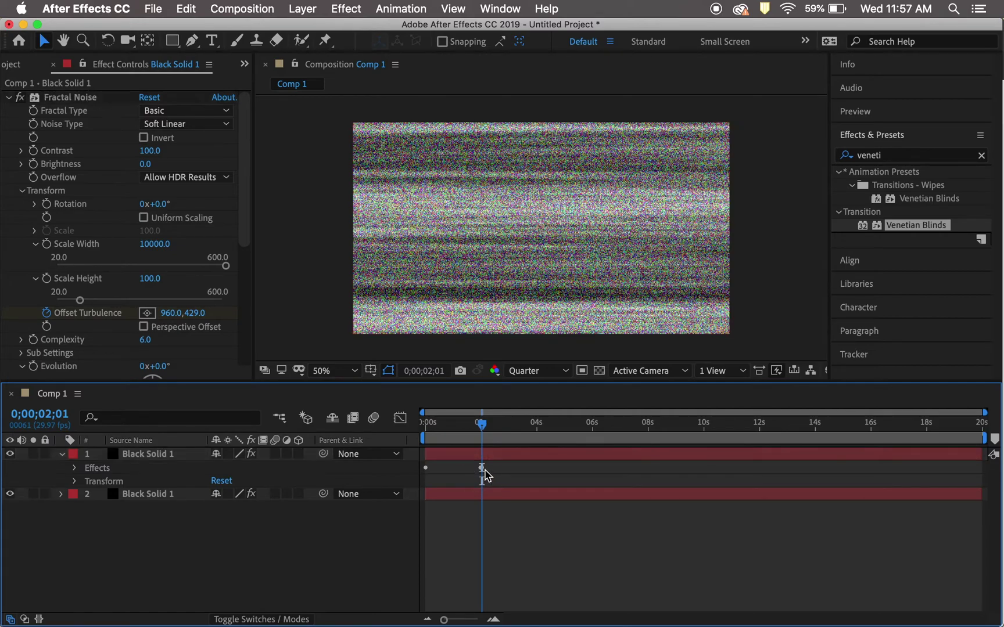
{"action": "left_click", "coordinate": [75, 481]}
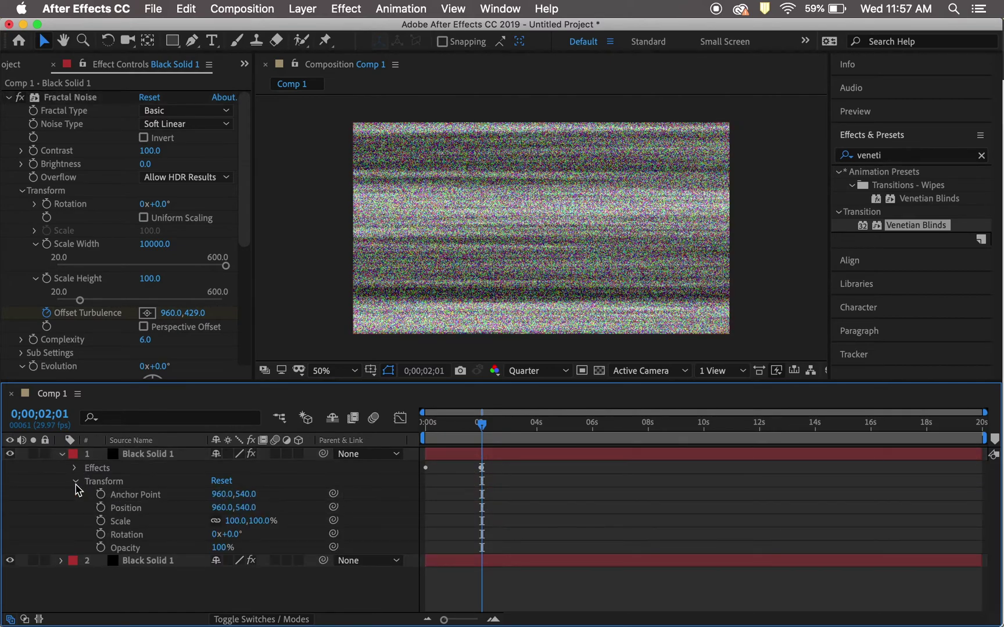
{"action": "left_click", "coordinate": [76, 468]}
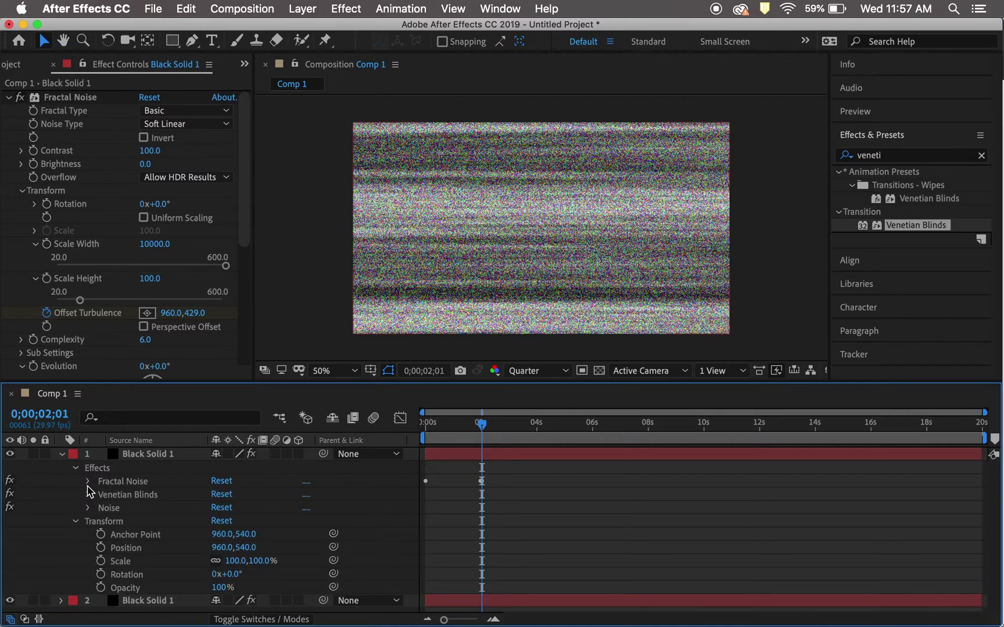
{"action": "left_click", "coordinate": [87, 481]}
{"action": "scroll", "coordinate": [97, 516], "scroll_direction": "down", "scroll_amount": 2}
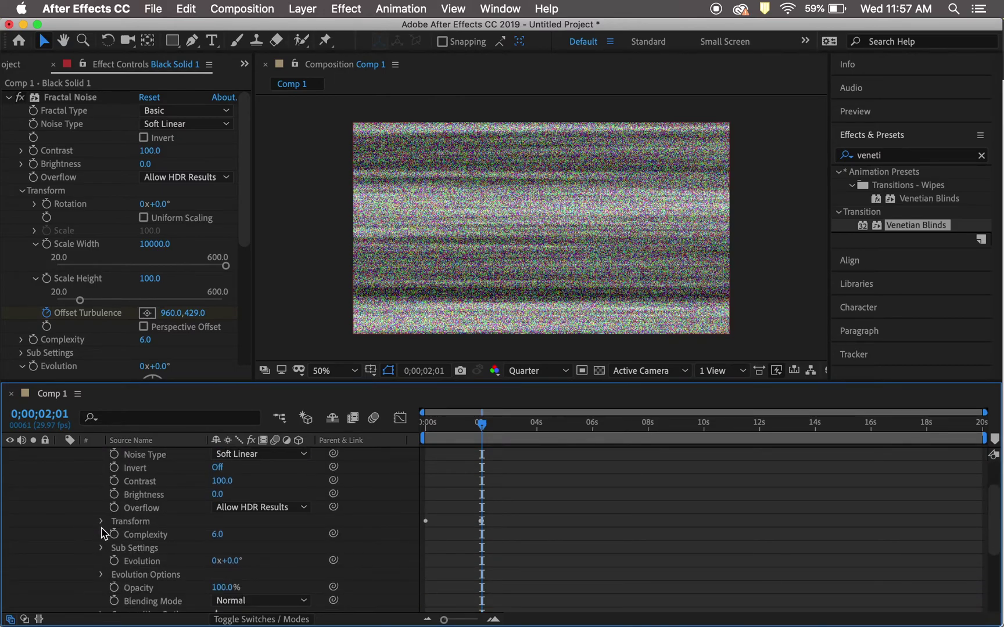
{"action": "left_click", "coordinate": [101, 522]}
{"action": "scroll", "coordinate": [254, 555], "scroll_direction": "down", "scroll_amount": 3}
{"action": "scroll", "coordinate": [253, 555], "scroll_direction": "down", "scroll_amount": 3}
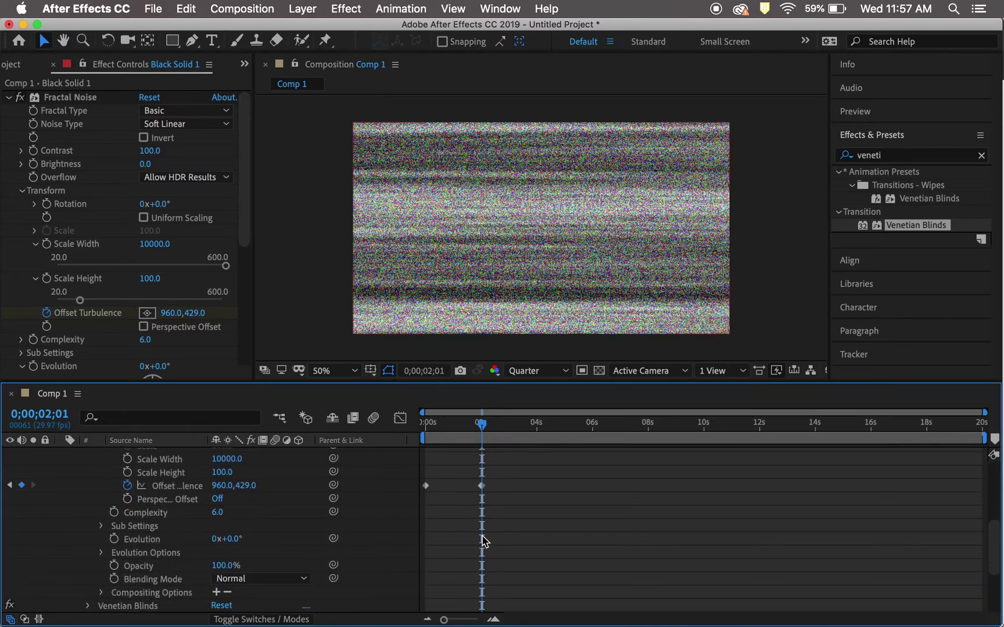
- Set the 2-second Offset Turbulence keyframe to 960,483
{"action": "left_click", "coordinate": [482, 486]}
{"action": "left_click", "coordinate": [512, 428]}
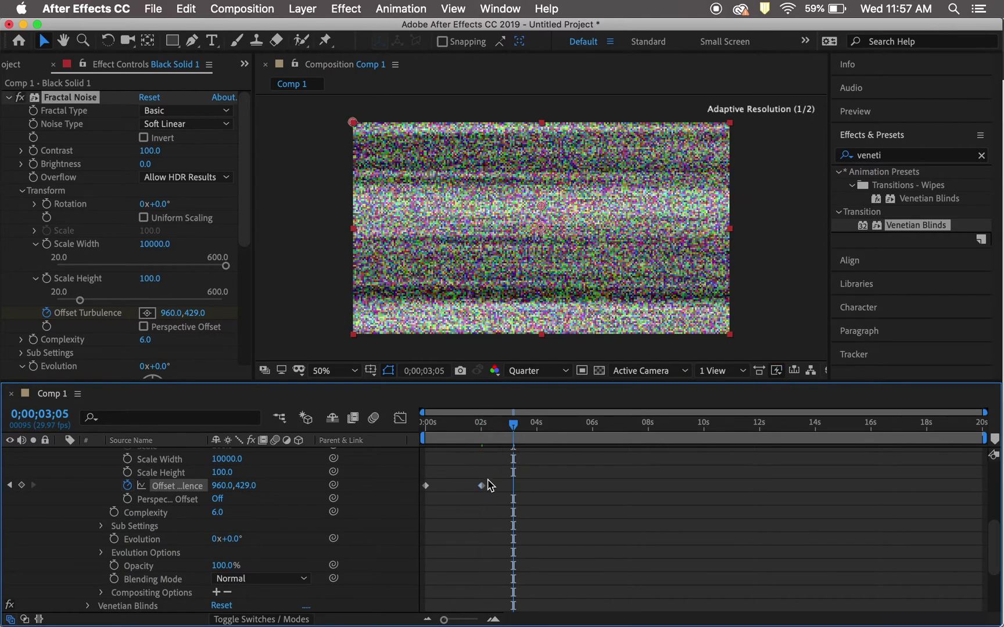
{"action": "left_click", "coordinate": [499, 465]}
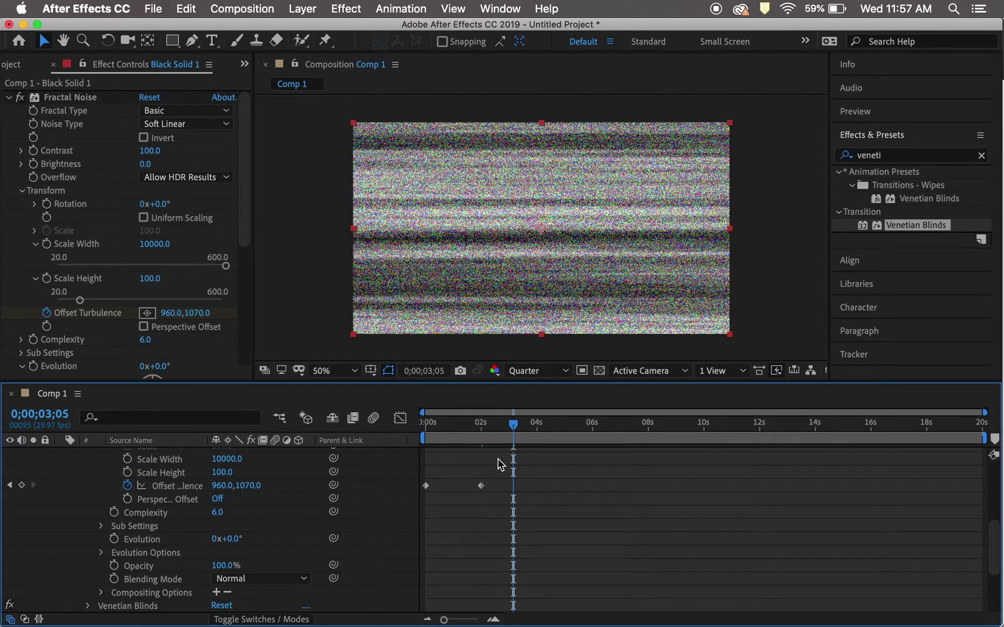
{"action": "left_click_drag", "start_coordinate": [513, 430], "coordinate": [481, 430]}
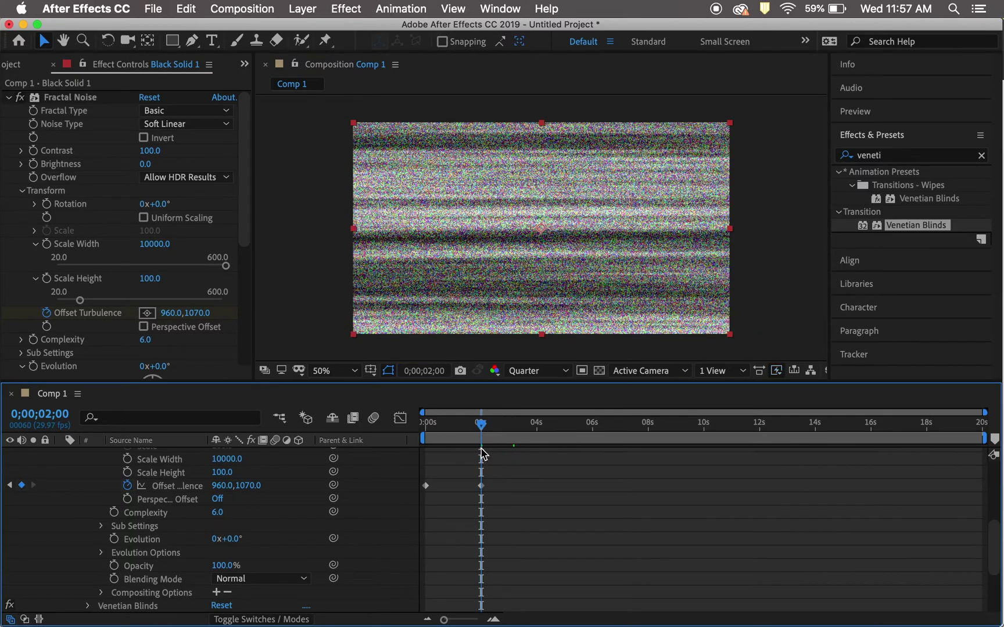
{"action": "left_click", "coordinate": [482, 487]}
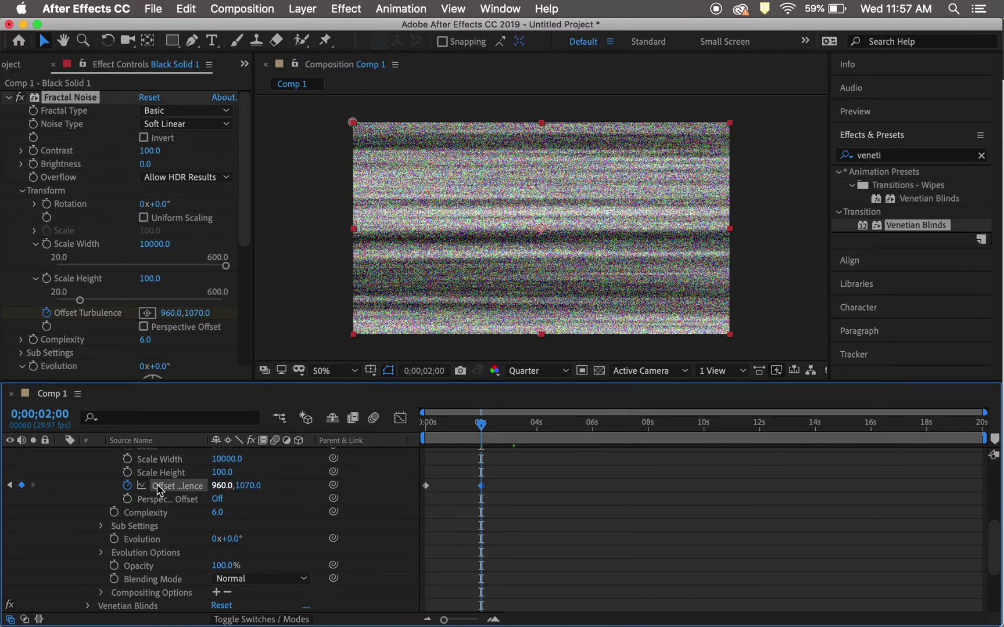
{"action": "mouse_move", "coordinate": [249, 486]}
{"action": "left_mouse_down"}
{"action": "mouse_move", "coordinate": [260, 496]}
{"action": "mouse_move", "coordinate": [228, 488]}
{"action": "mouse_move", "coordinate": [254, 489]}
{"action": "left_mouse_up"}
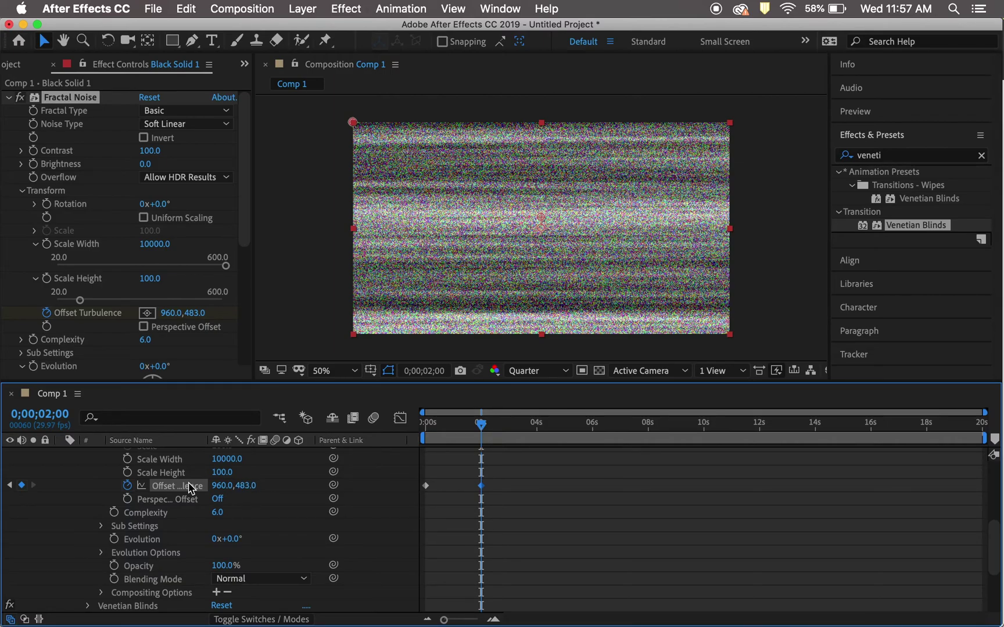
{"action": "scroll", "coordinate": [193, 473], "scroll_direction": "up", "scroll_amount": 5}
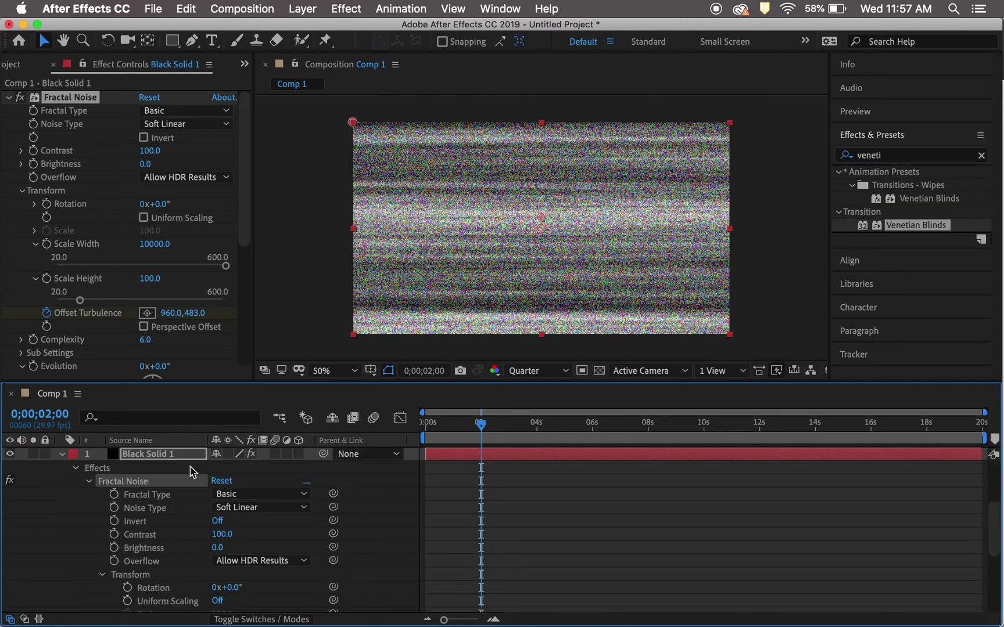
- Collapse the layer properties and set the top layer's blending mode to Overlay
{"action": "left_click", "coordinate": [63, 455]}
{"action": "key", "text": "super+d"}
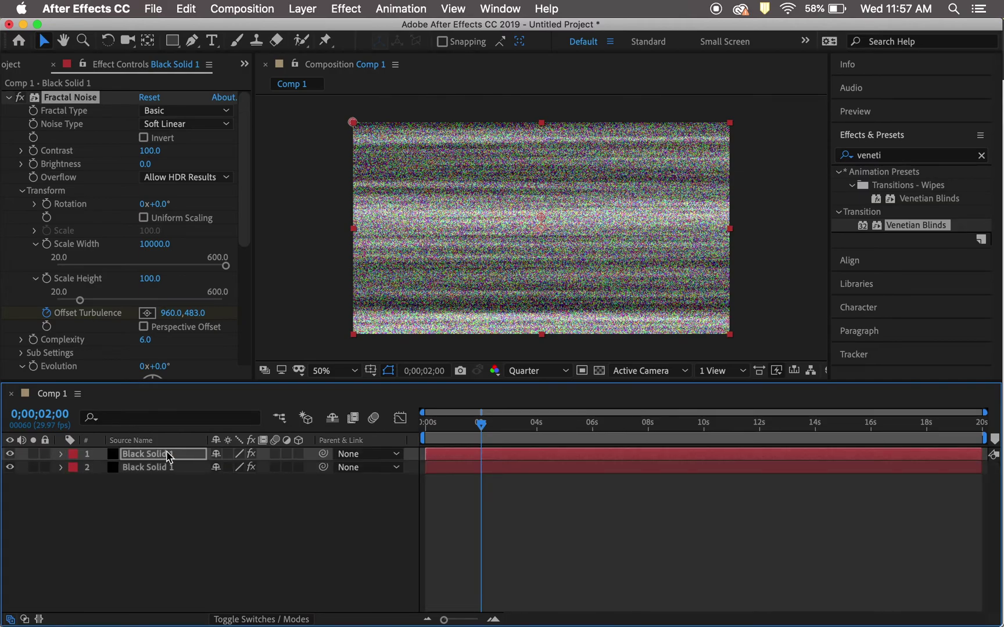
{"action": "left_click", "coordinate": [363, 454]}
{"action": "left_click", "coordinate": [289, 463]}
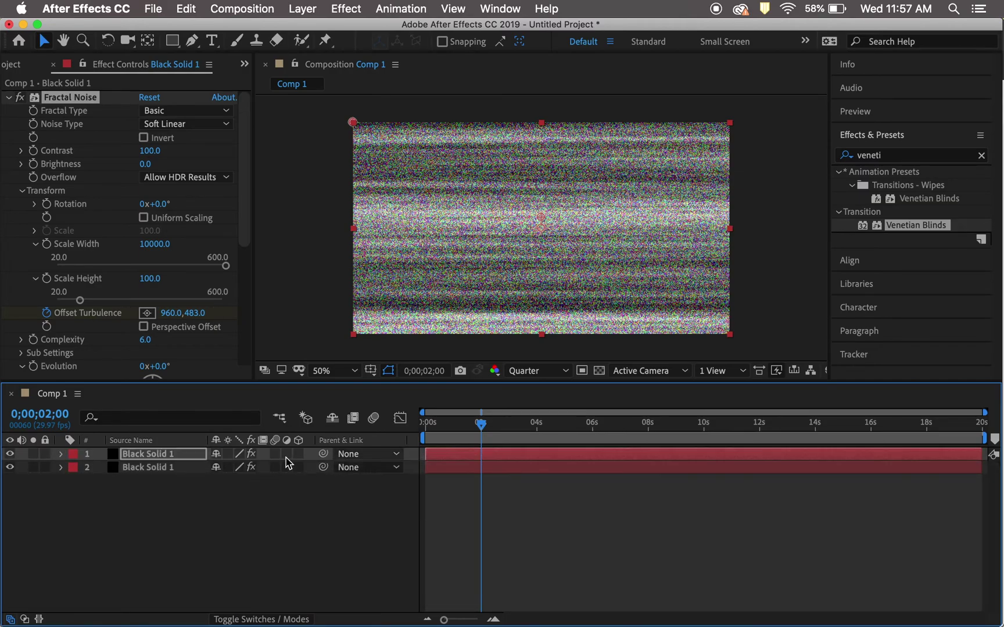
{"action": "right_click", "coordinate": [192, 460]}
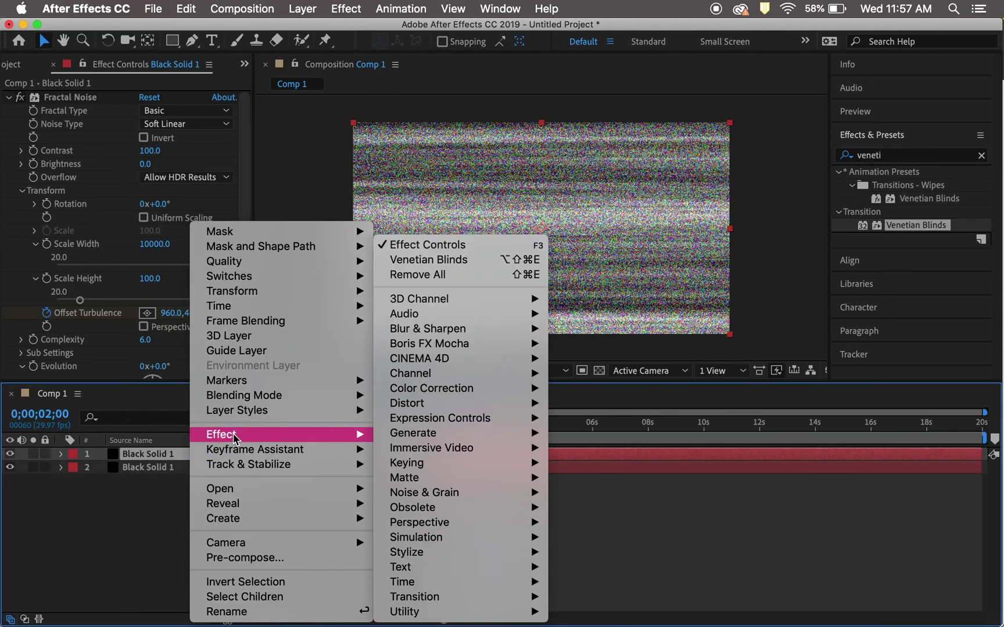
{"action": "mouse_move", "coordinate": [264, 401]}
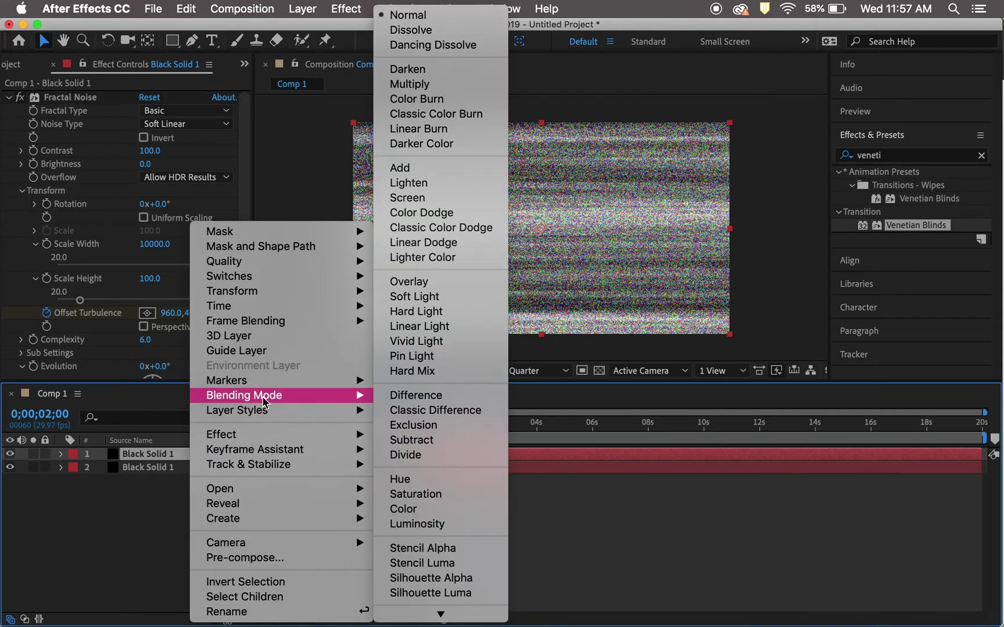
{"action": "left_click", "coordinate": [405, 283]}
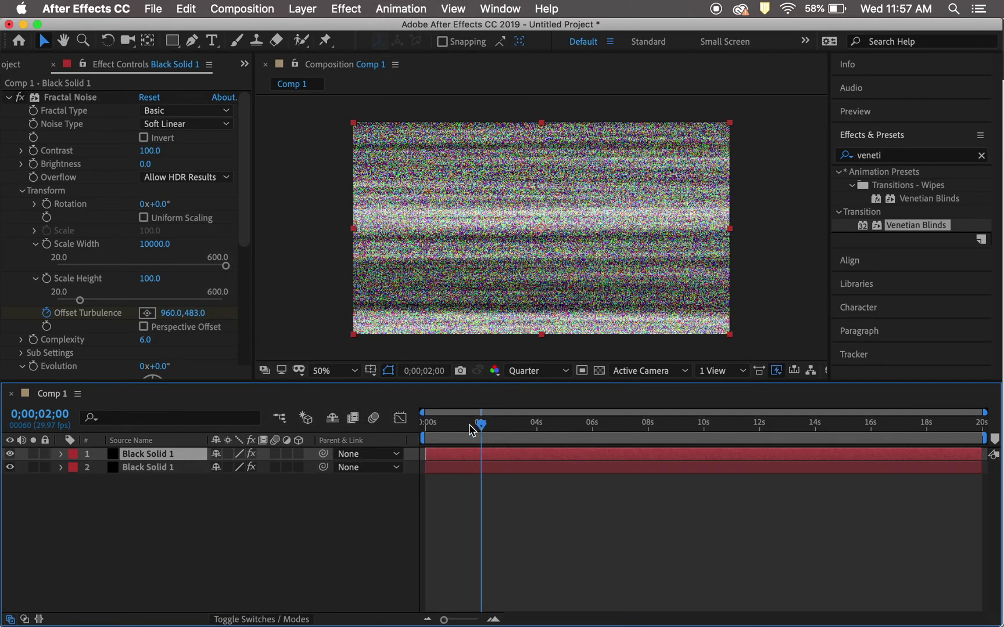
{"action": "left_click_drag", "start_coordinate": [477, 427], "coordinate": [398, 422]}
- Preview the Overlay-blended TV static animation from 0;00;00;00 for several seconds, then stop playback
{"action": "key", "text": "space"}
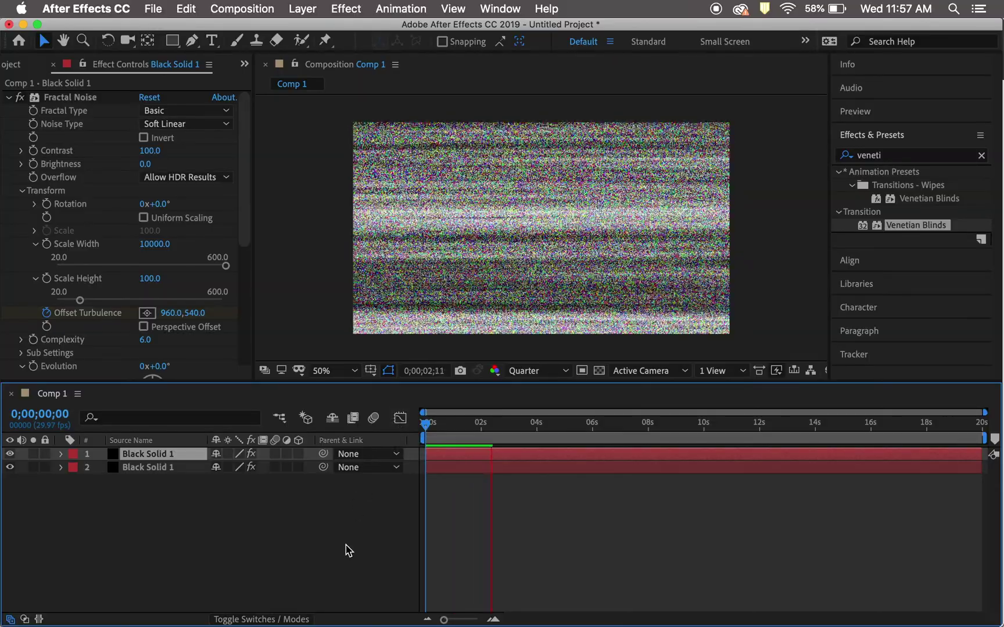
{"action": "key", "text": "space"}
{"action": "key", "text": "space"}
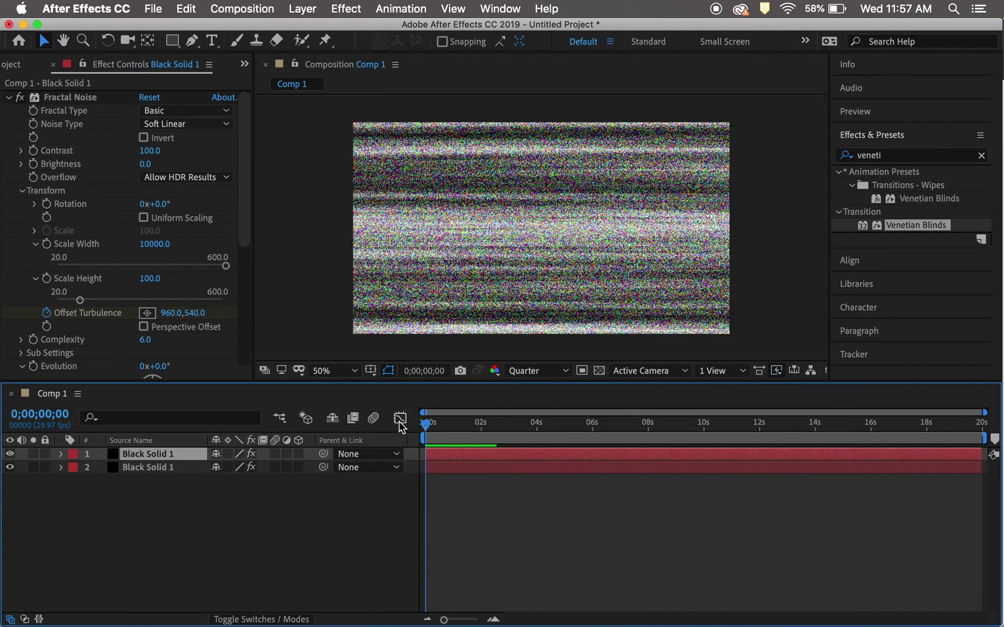